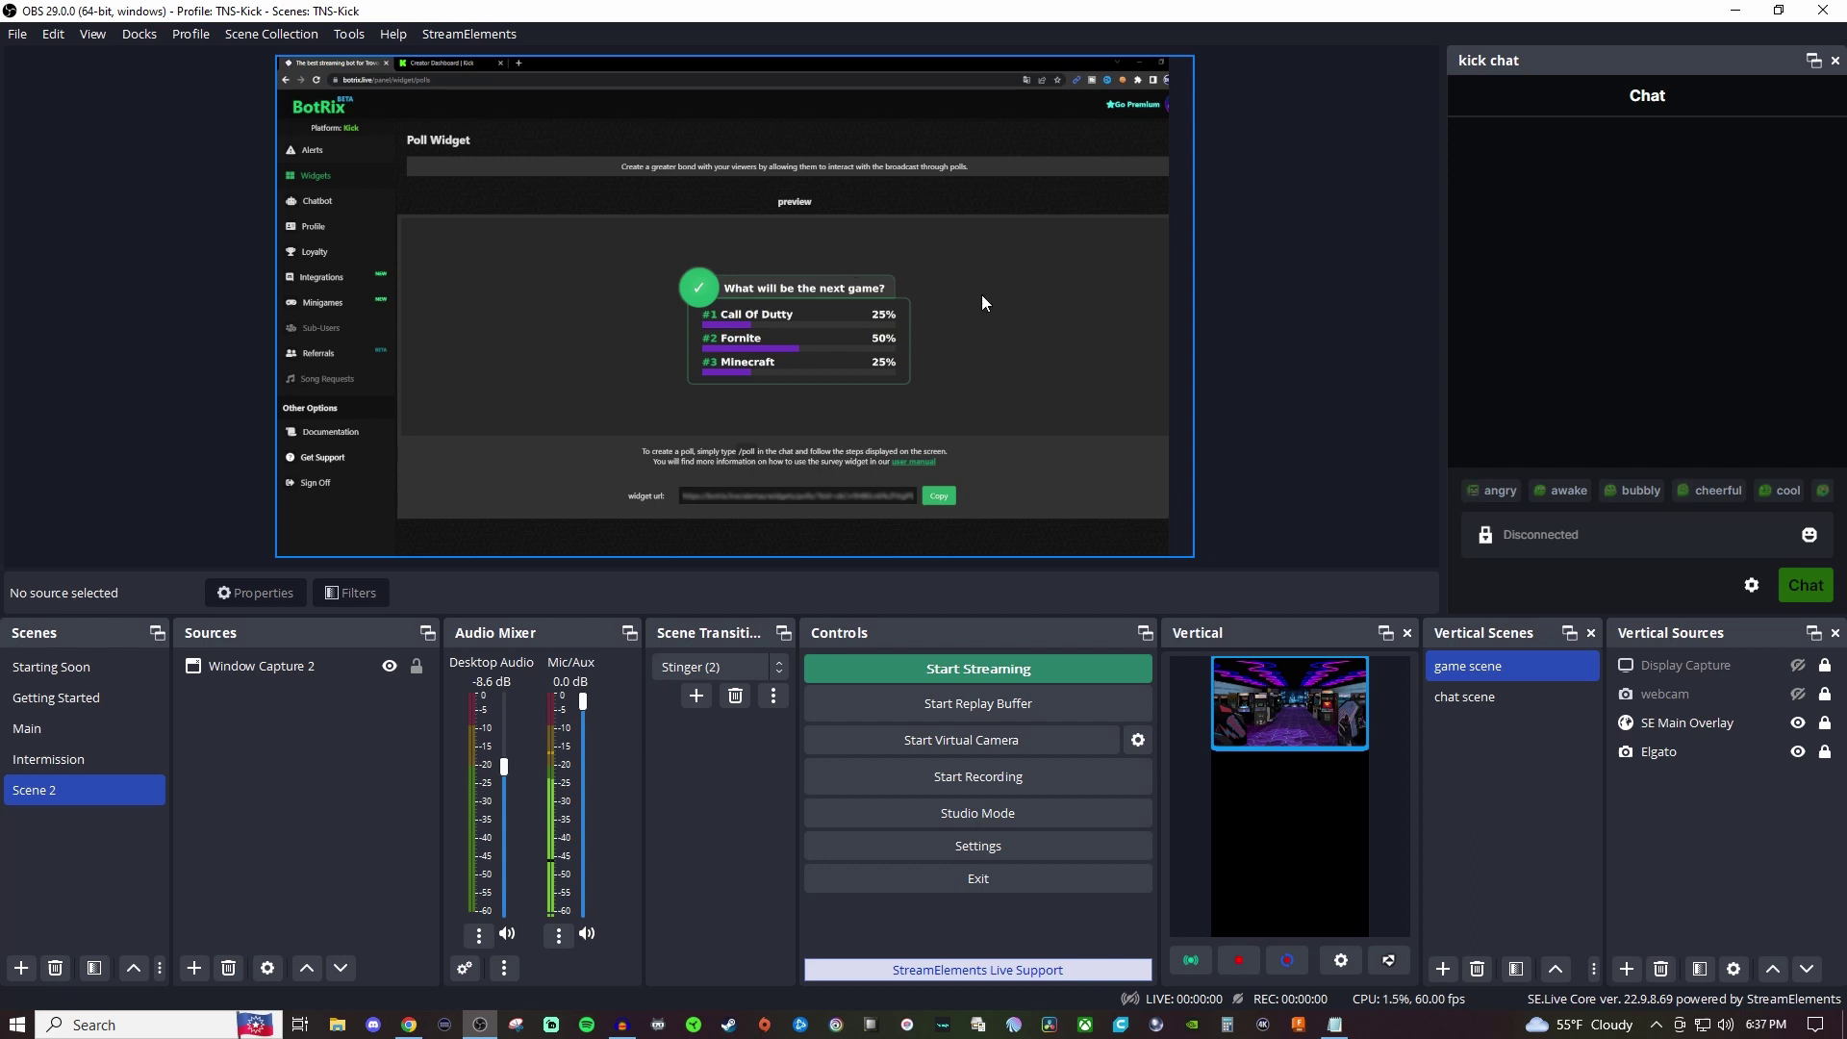
# Open BotRix's Polls widget page and copy its widget URL.
pyautogui.click(409, 1025)
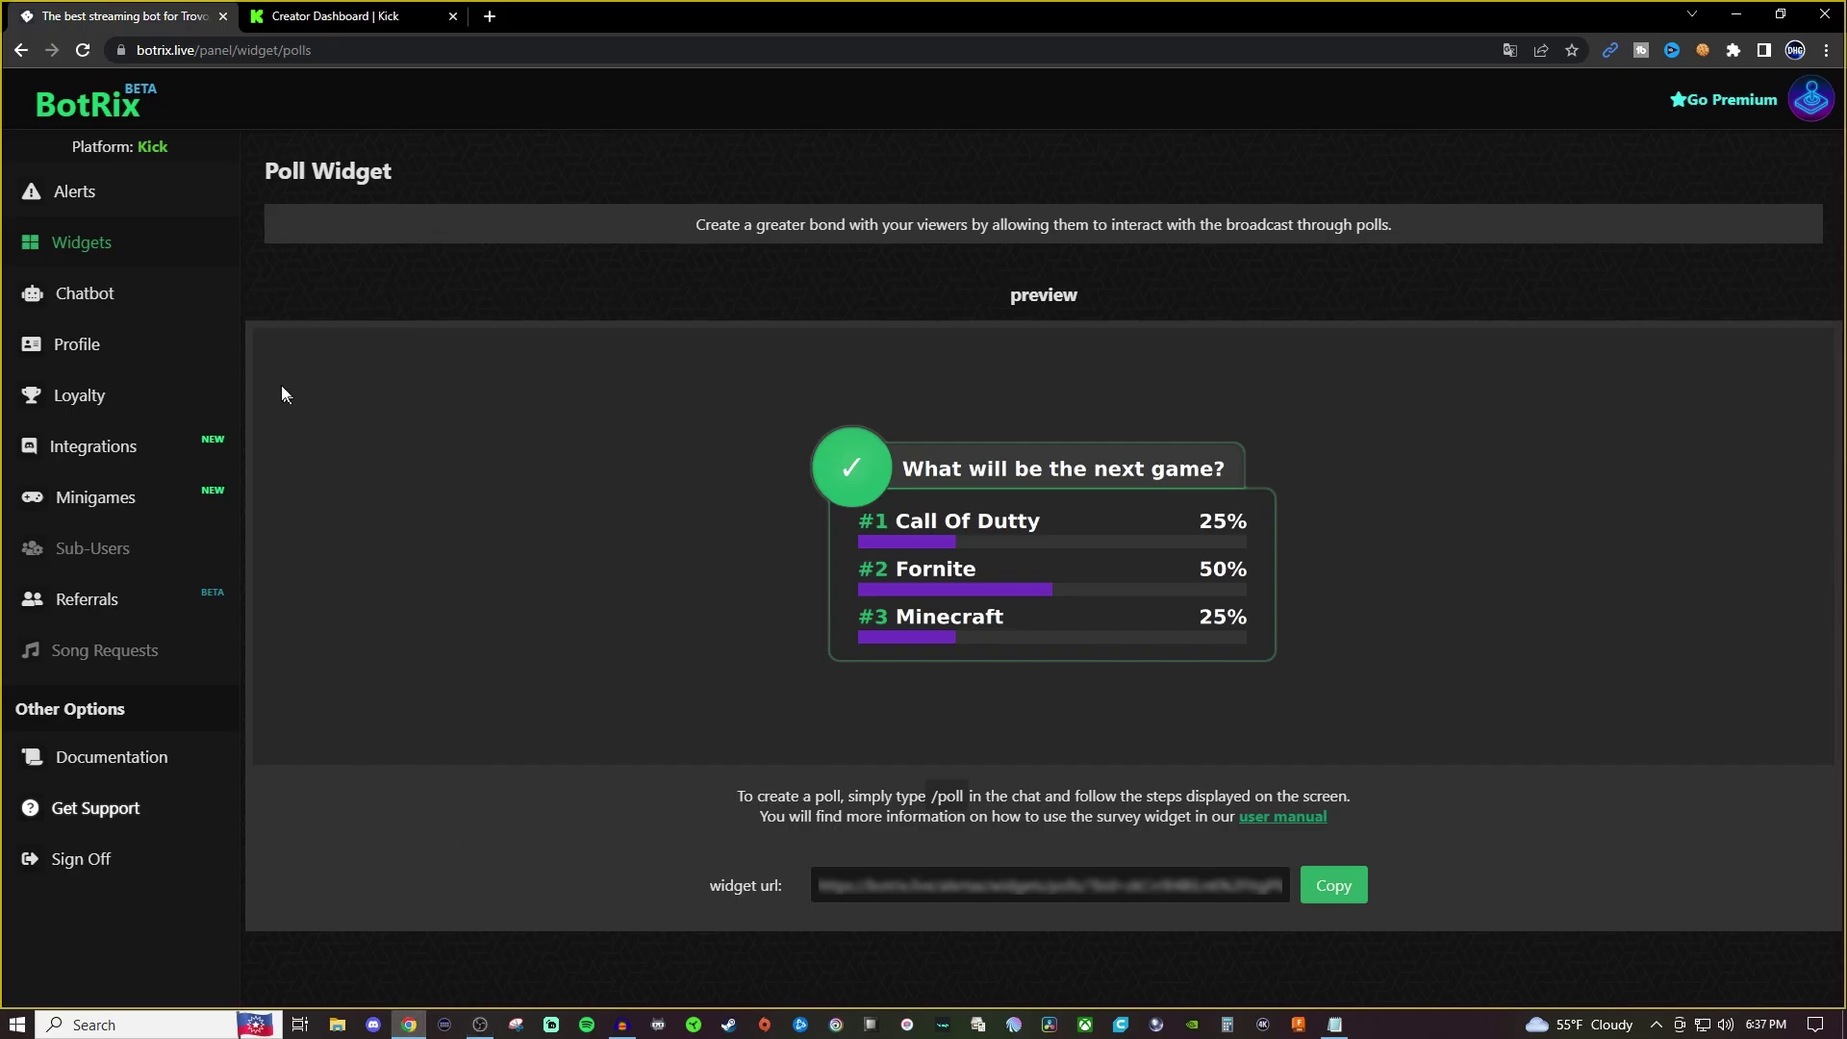
pyautogui.click(83, 250)
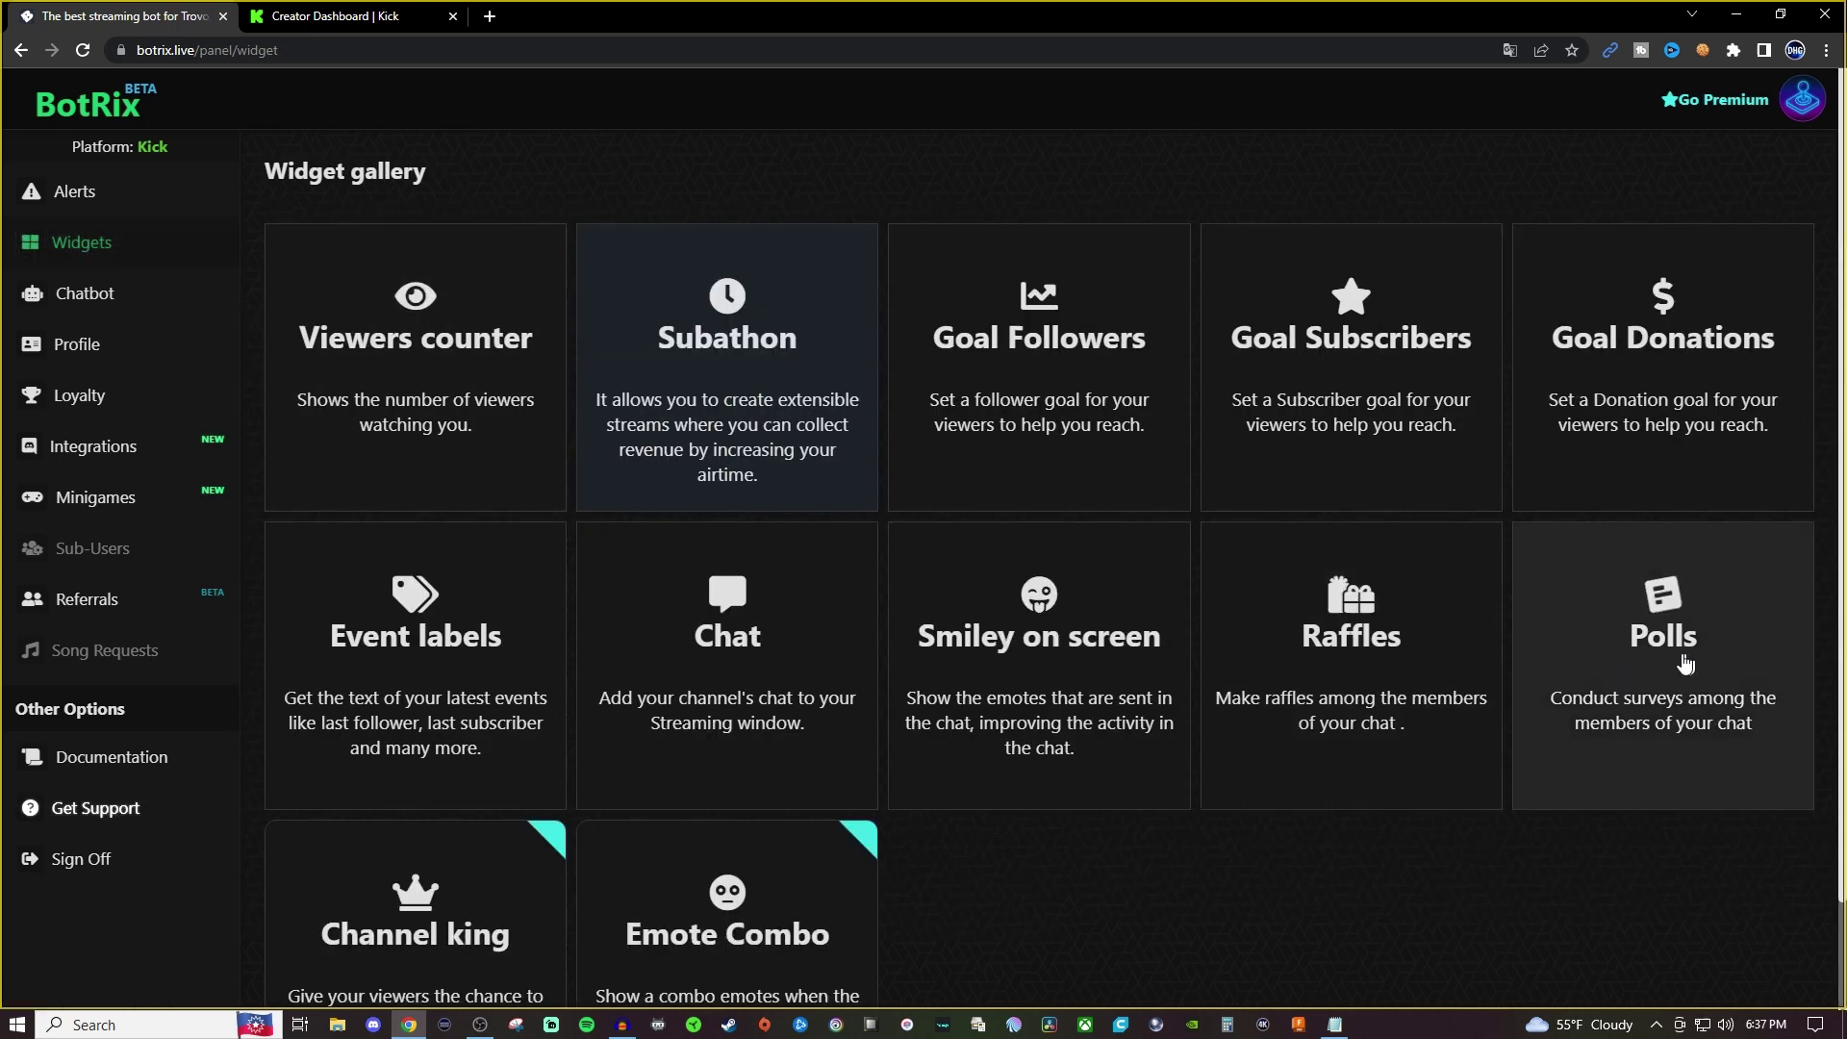
pyautogui.click(1685, 552)
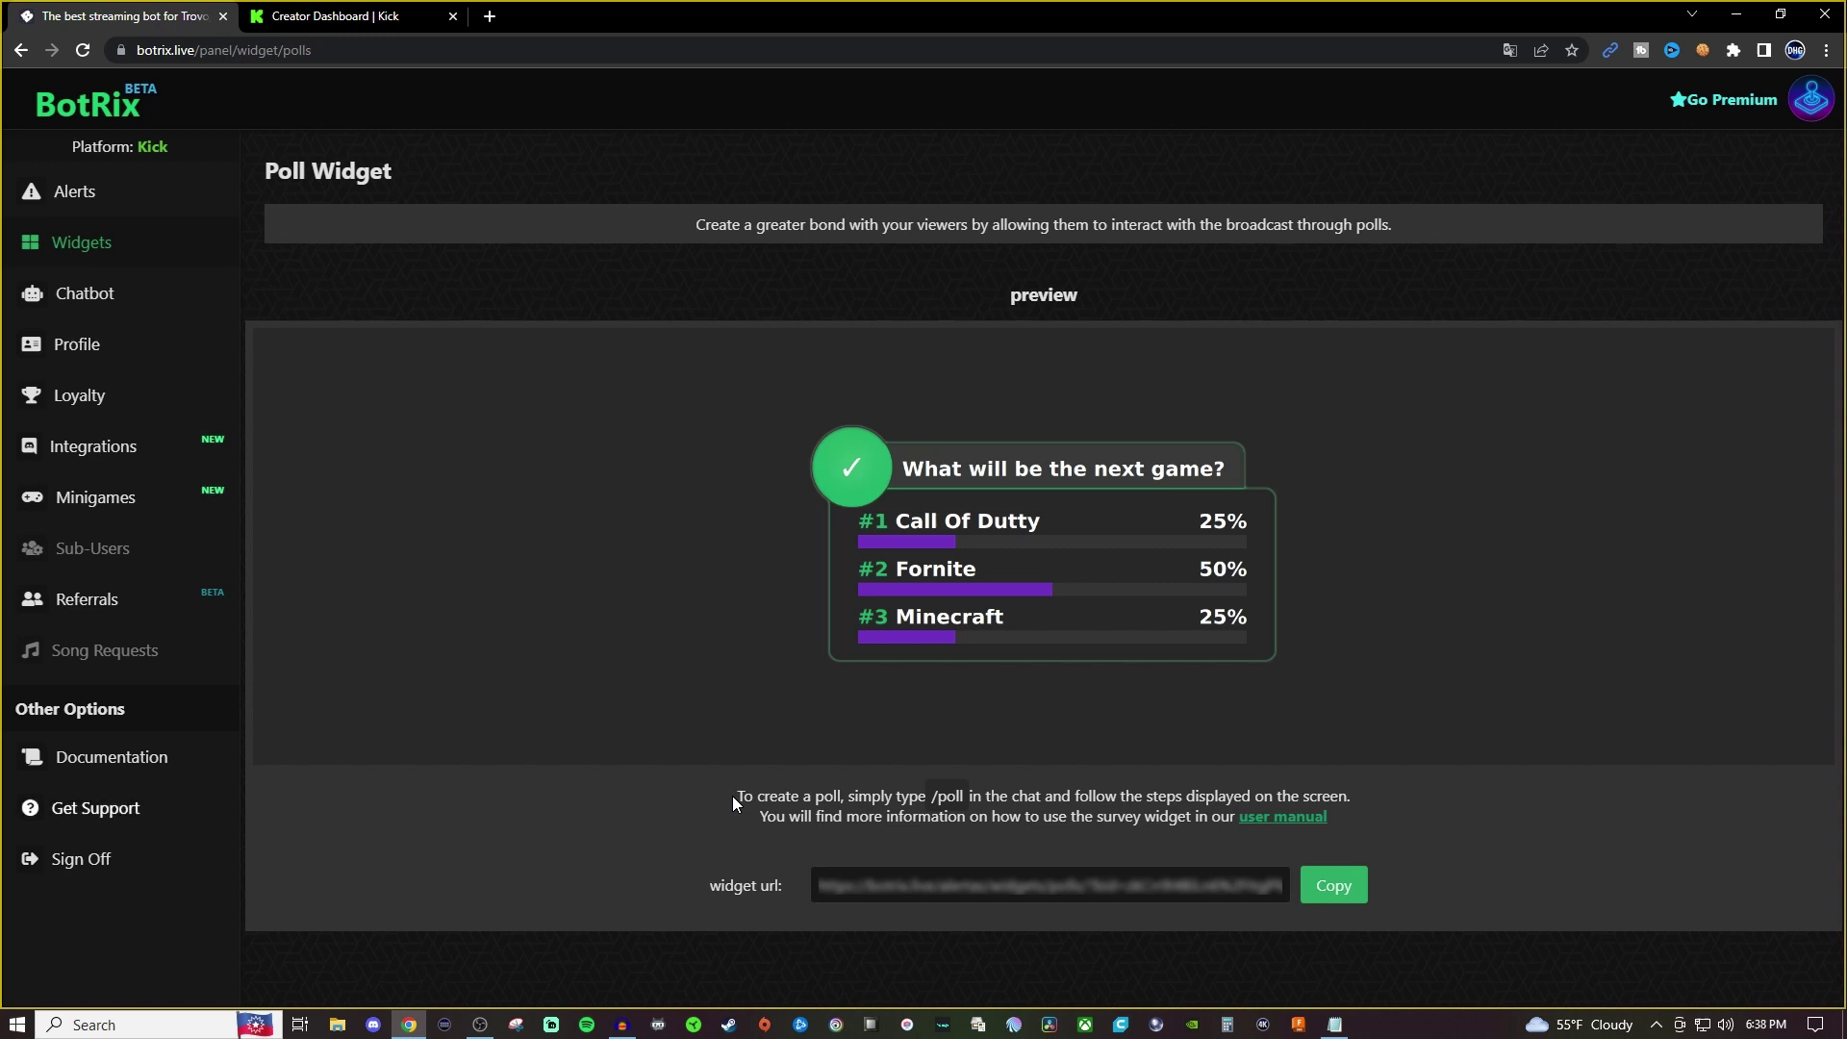
pyautogui.click(1337, 888)
# Enter the /poll command in the Kick Creator Dashboard chat box.
pyautogui.click(338, 23)
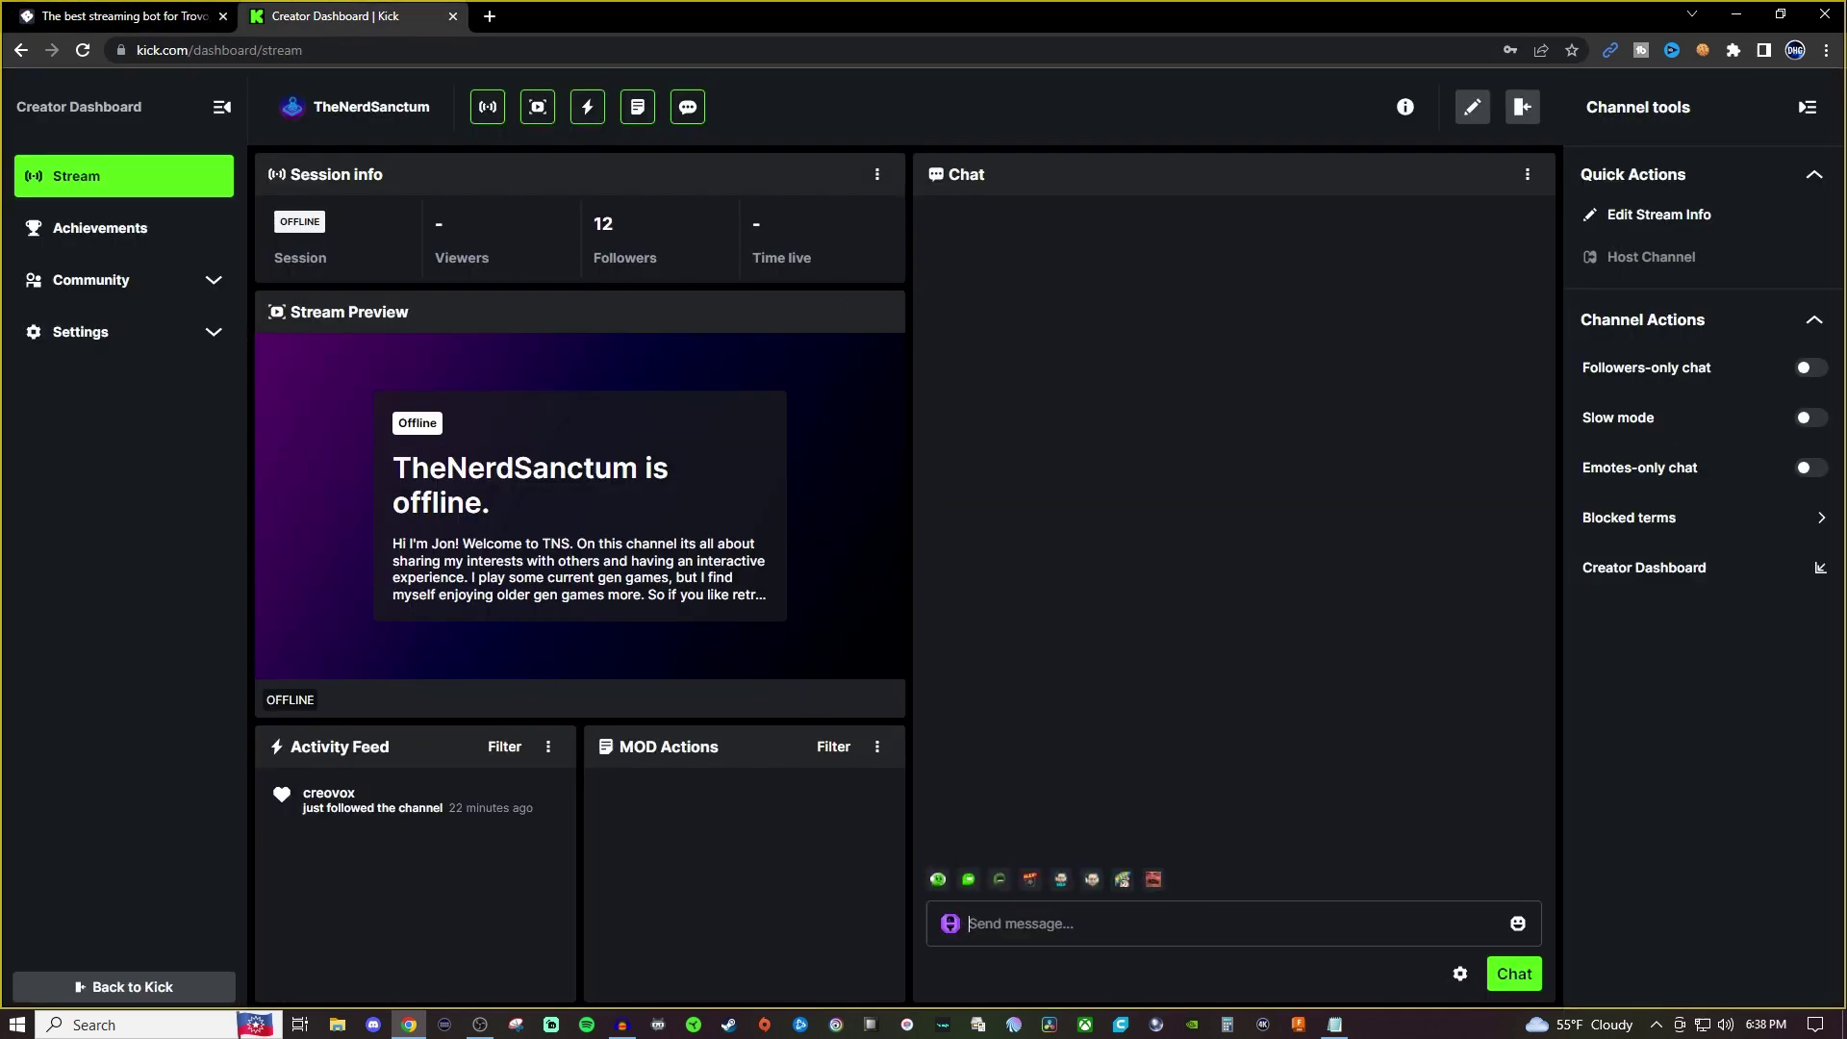
pyautogui.write('/poll')
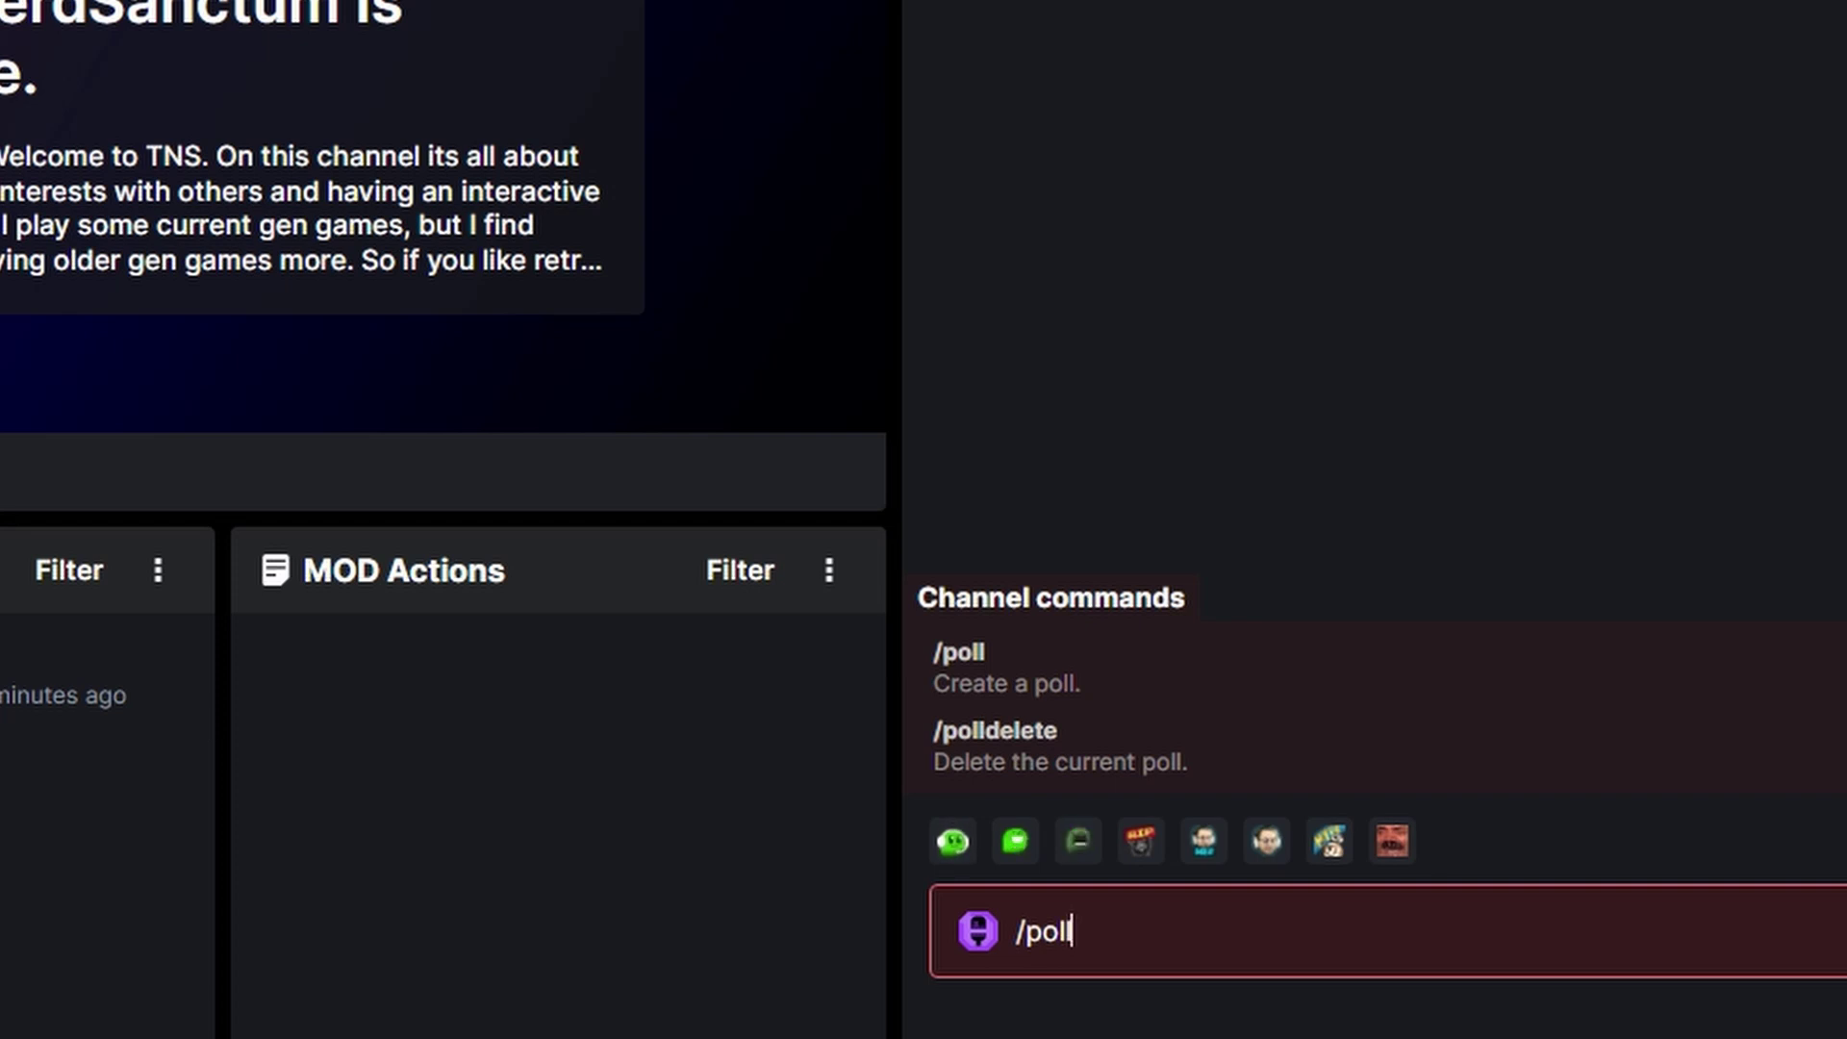
# Create poll 'Test' with options 1 and 2, 2-minute duration, results shown 30 seconds.
pyautogui.press('Return')
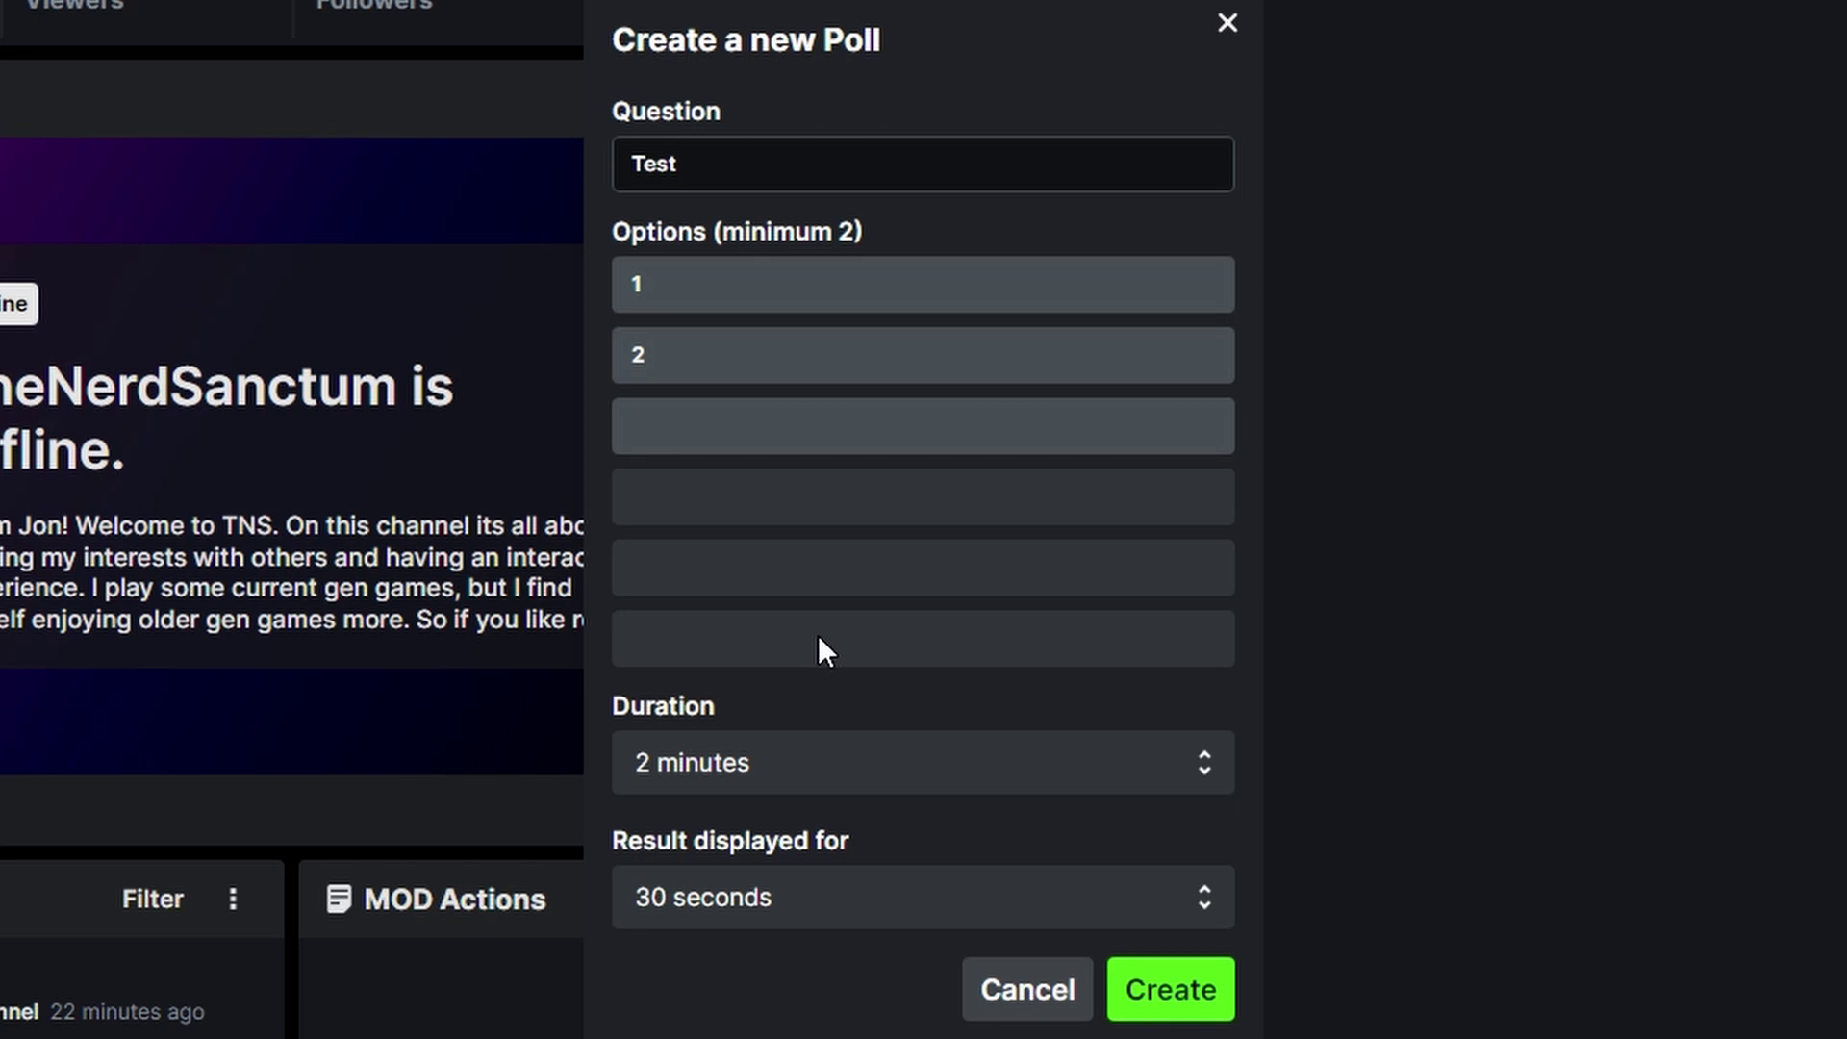
pyautogui.click(883, 781)
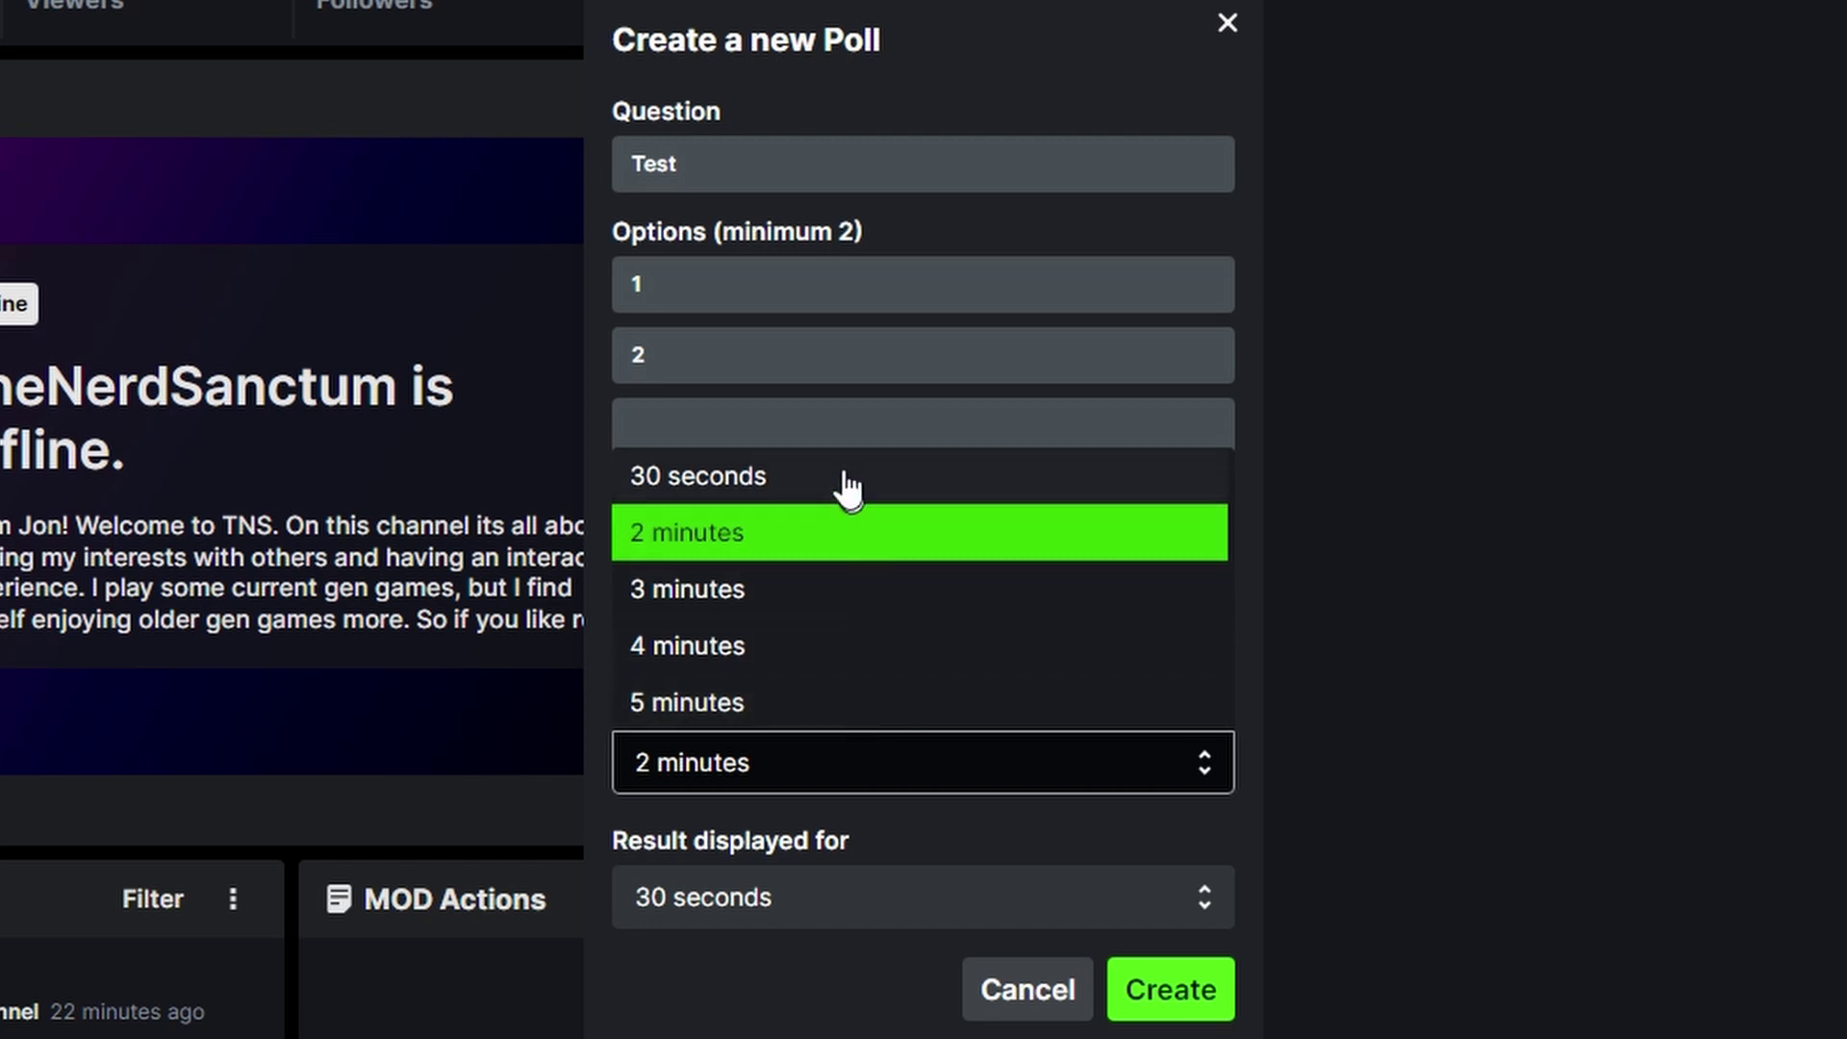
pyautogui.click(911, 783)
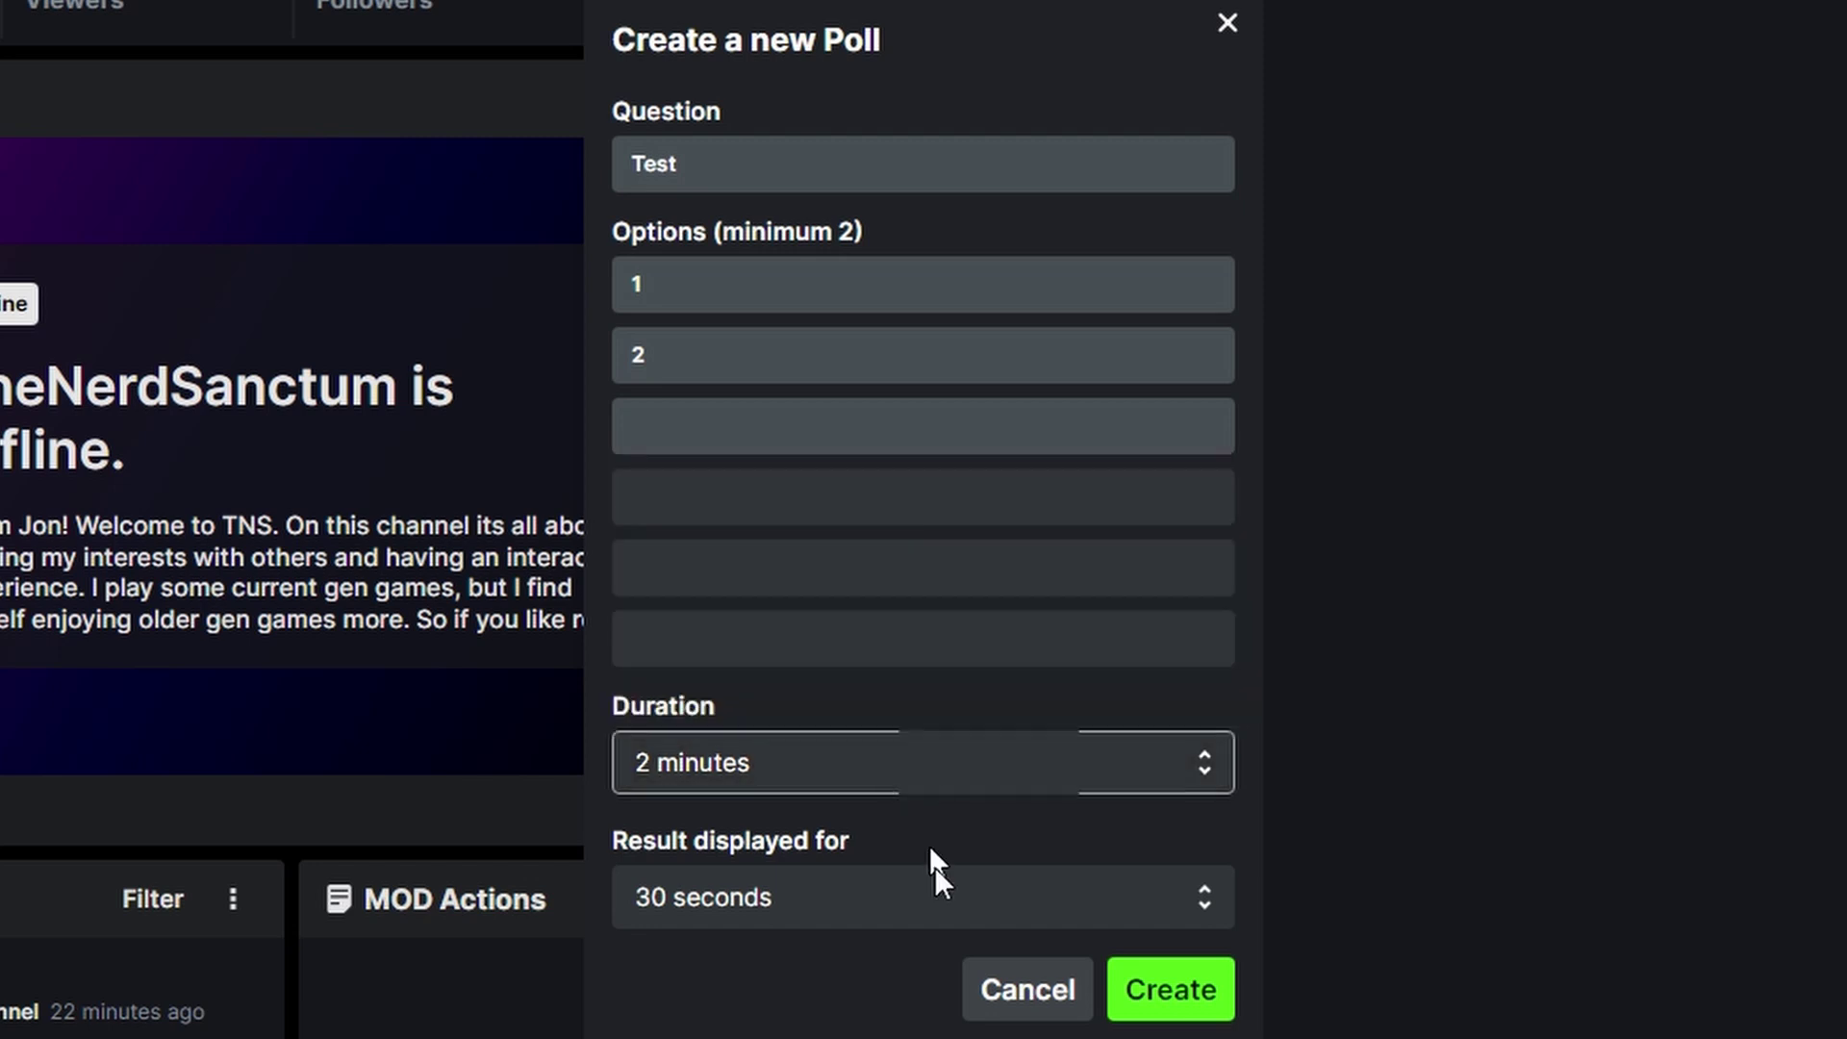
pyautogui.click(877, 905)
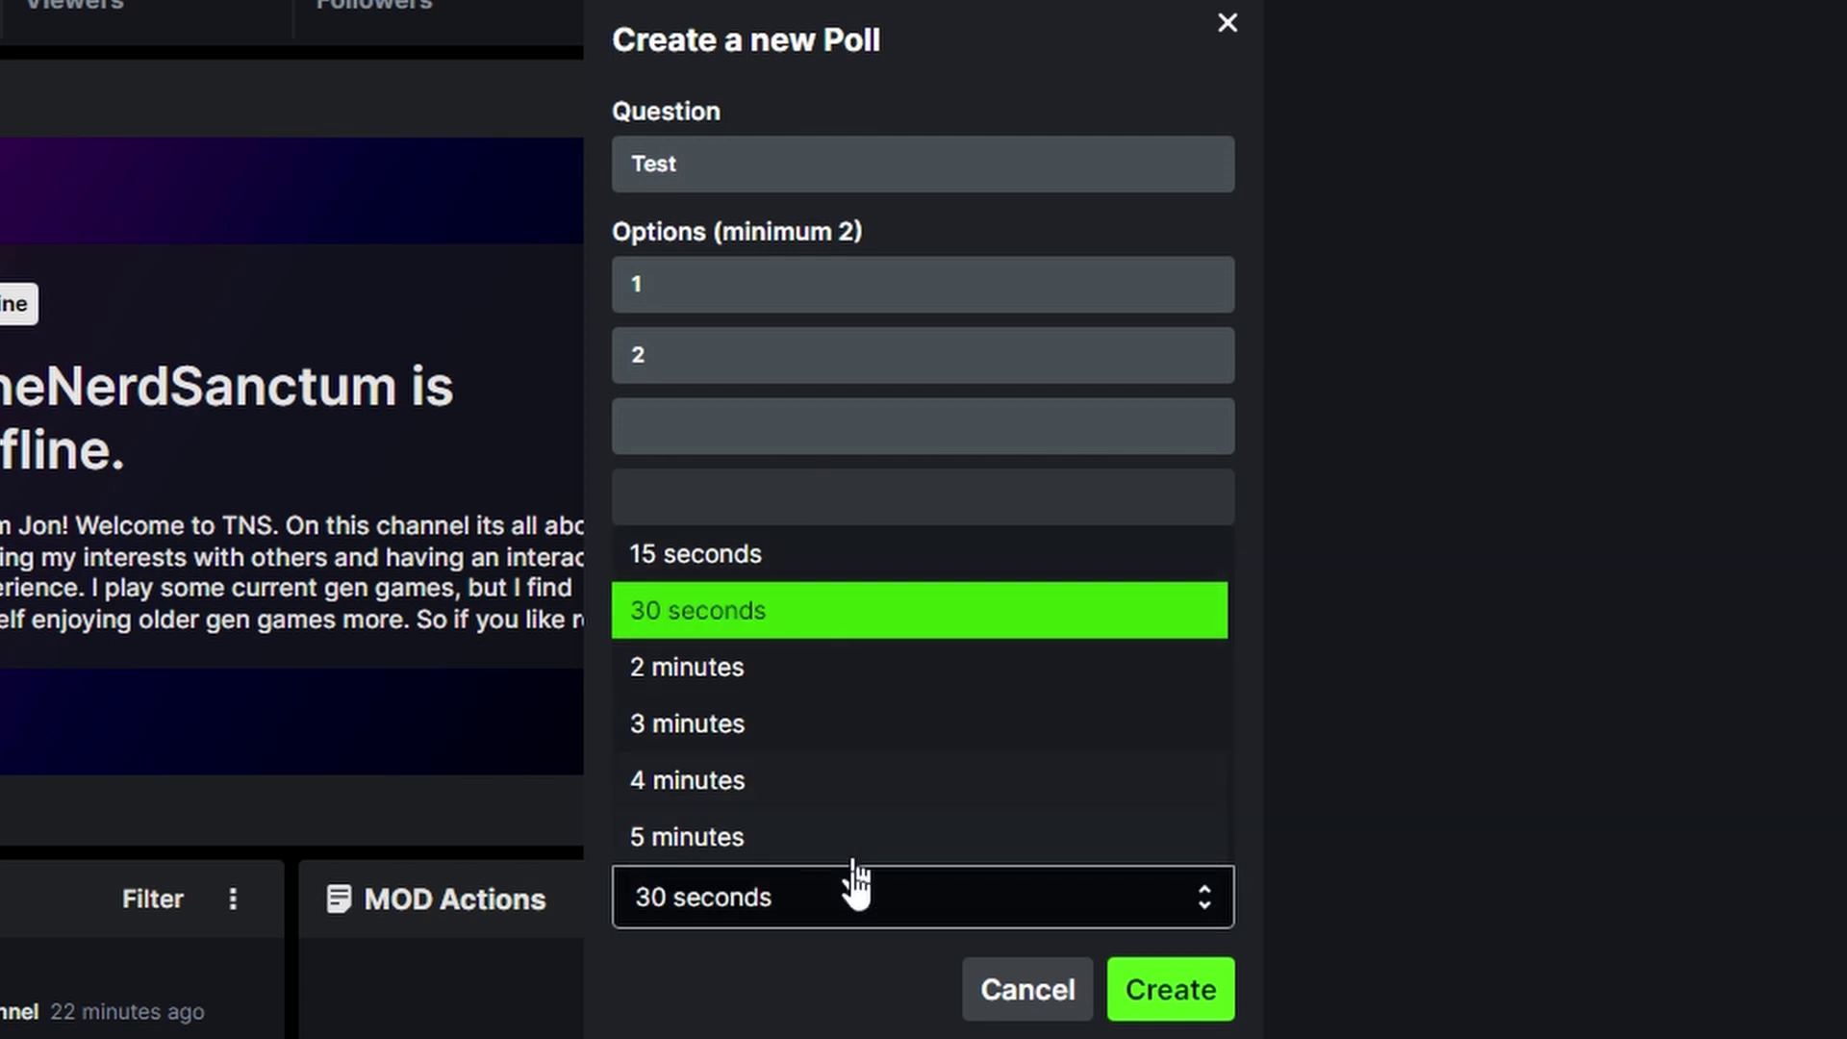
pyautogui.click(796, 919)
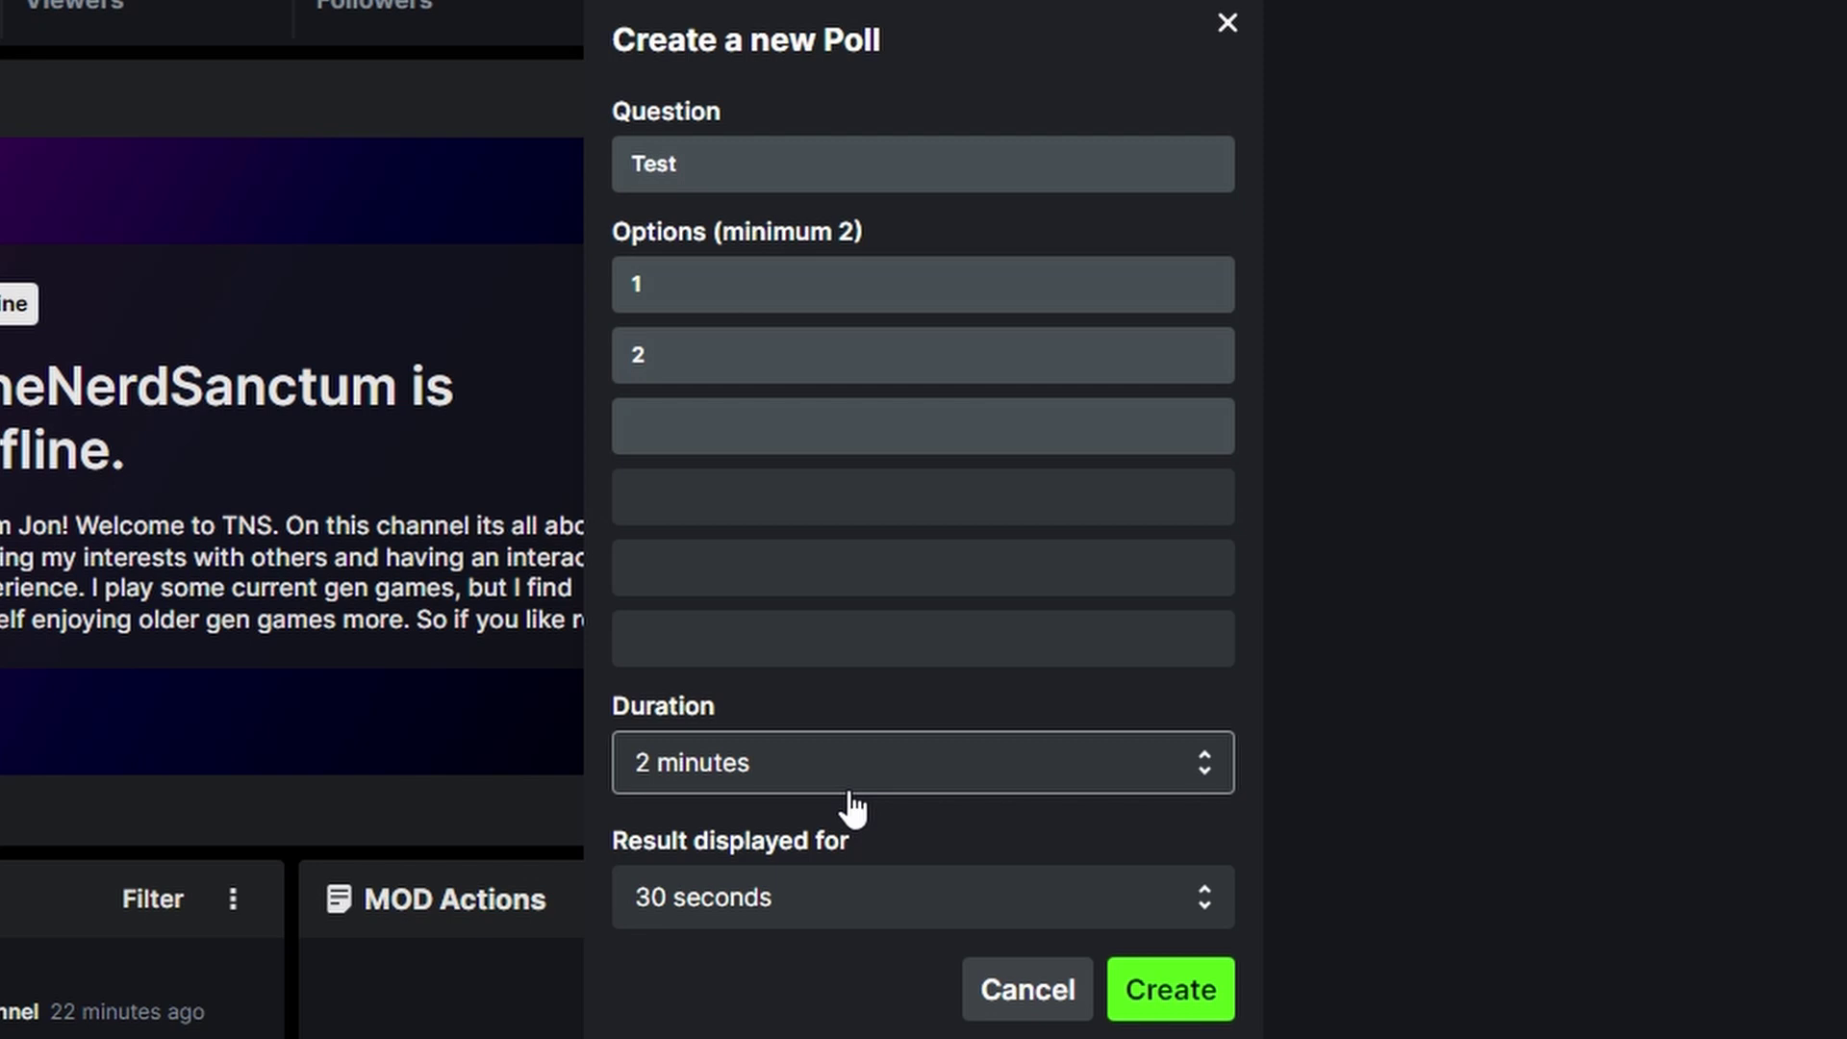
pyautogui.click(1182, 1001)
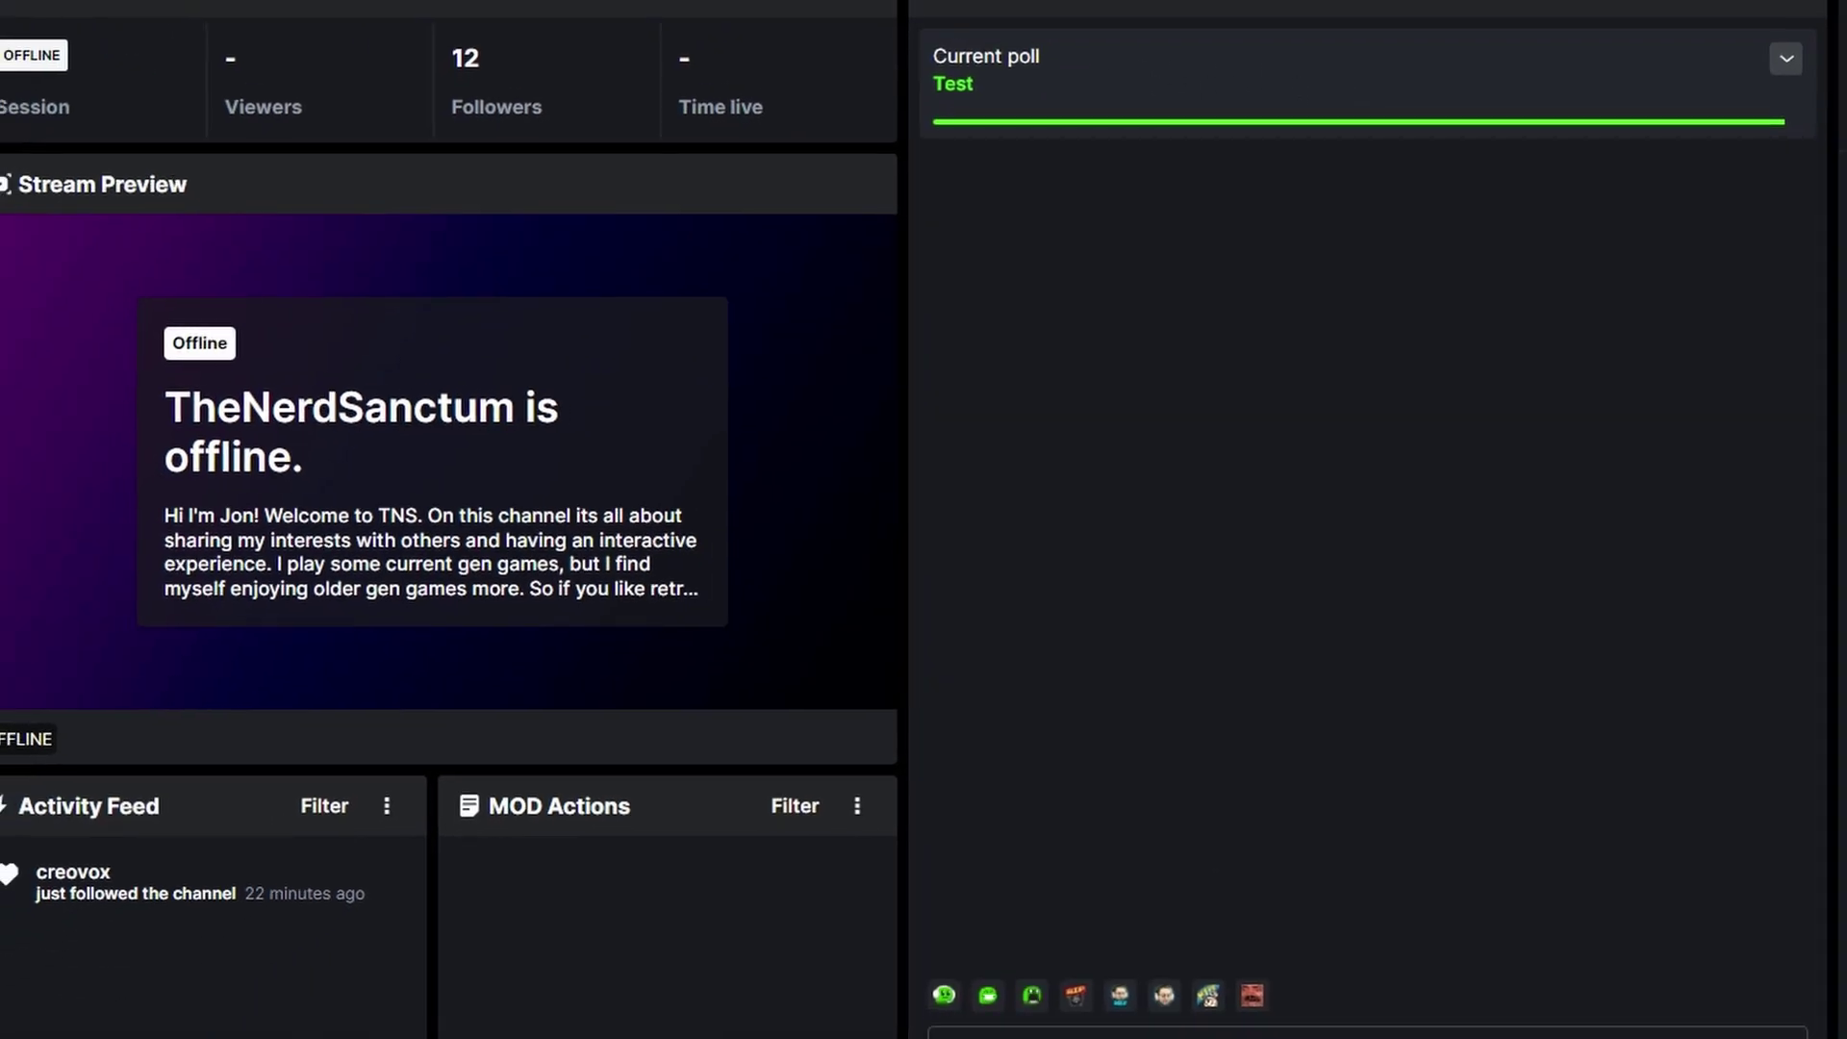
pyautogui.click(1790, 60)
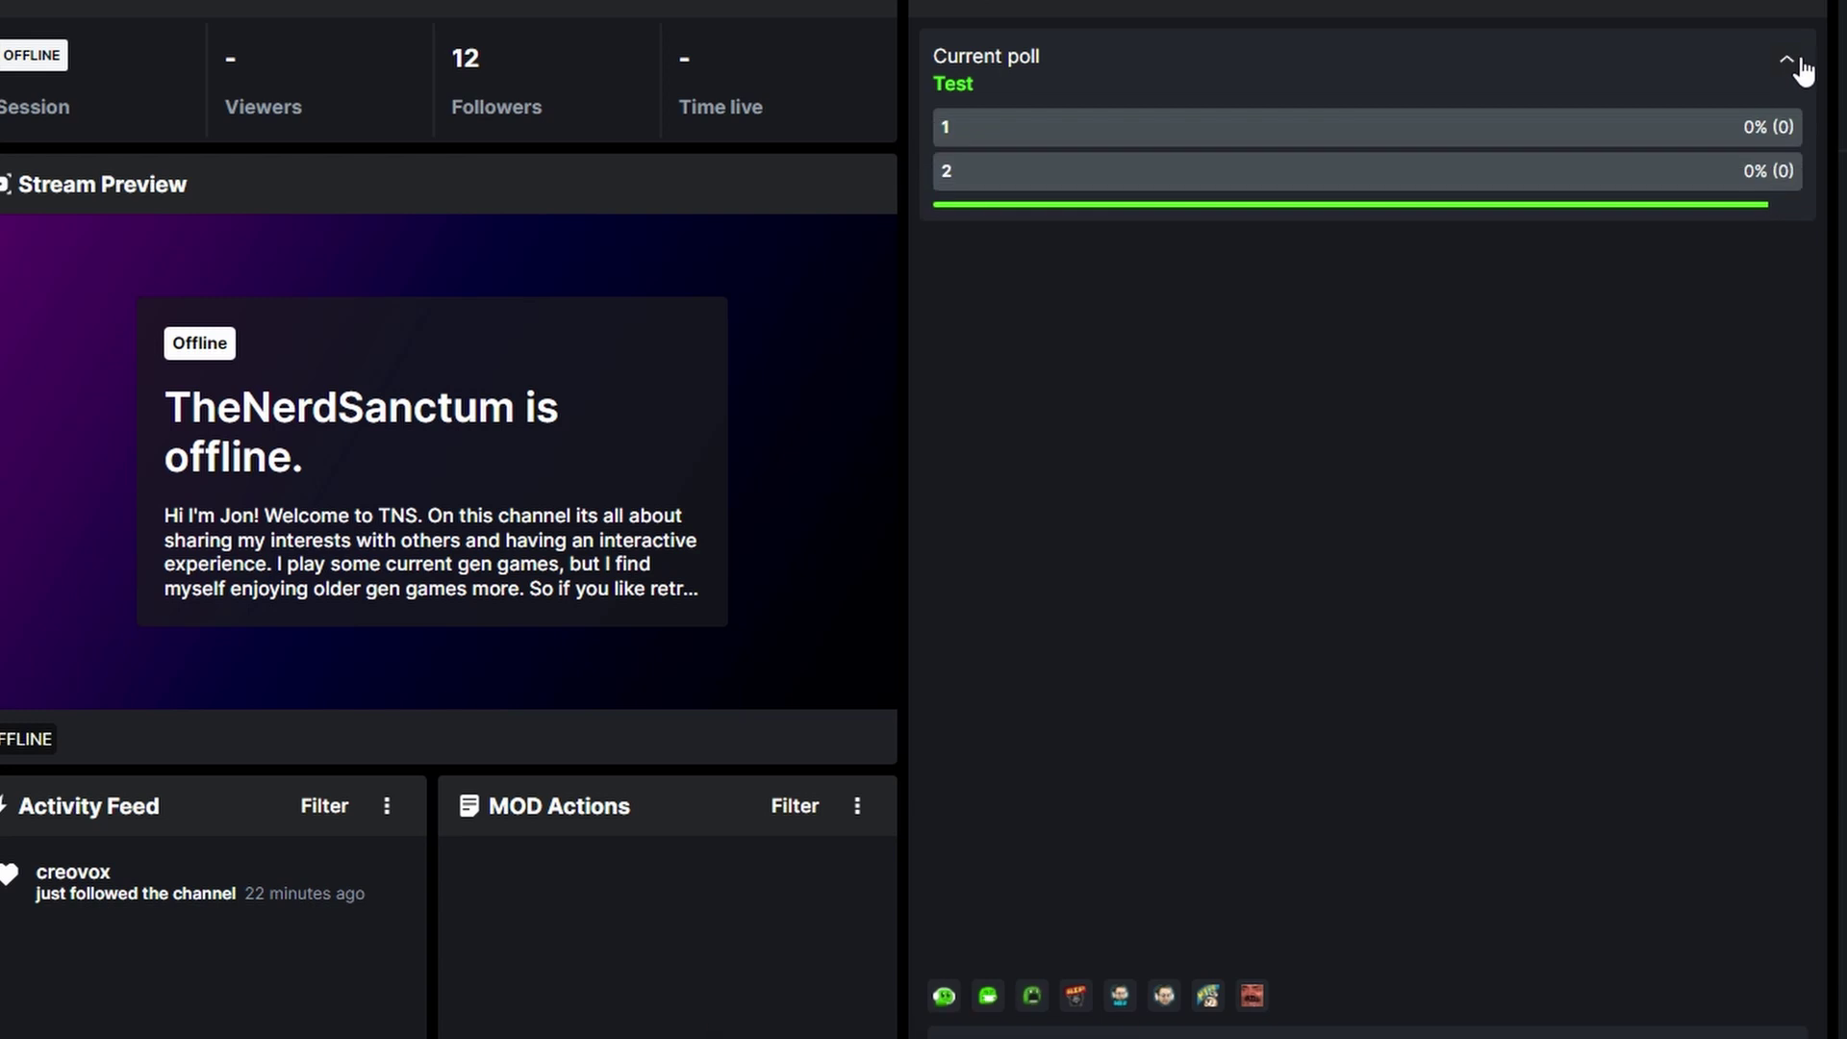
pyautogui.click(1788, 61)
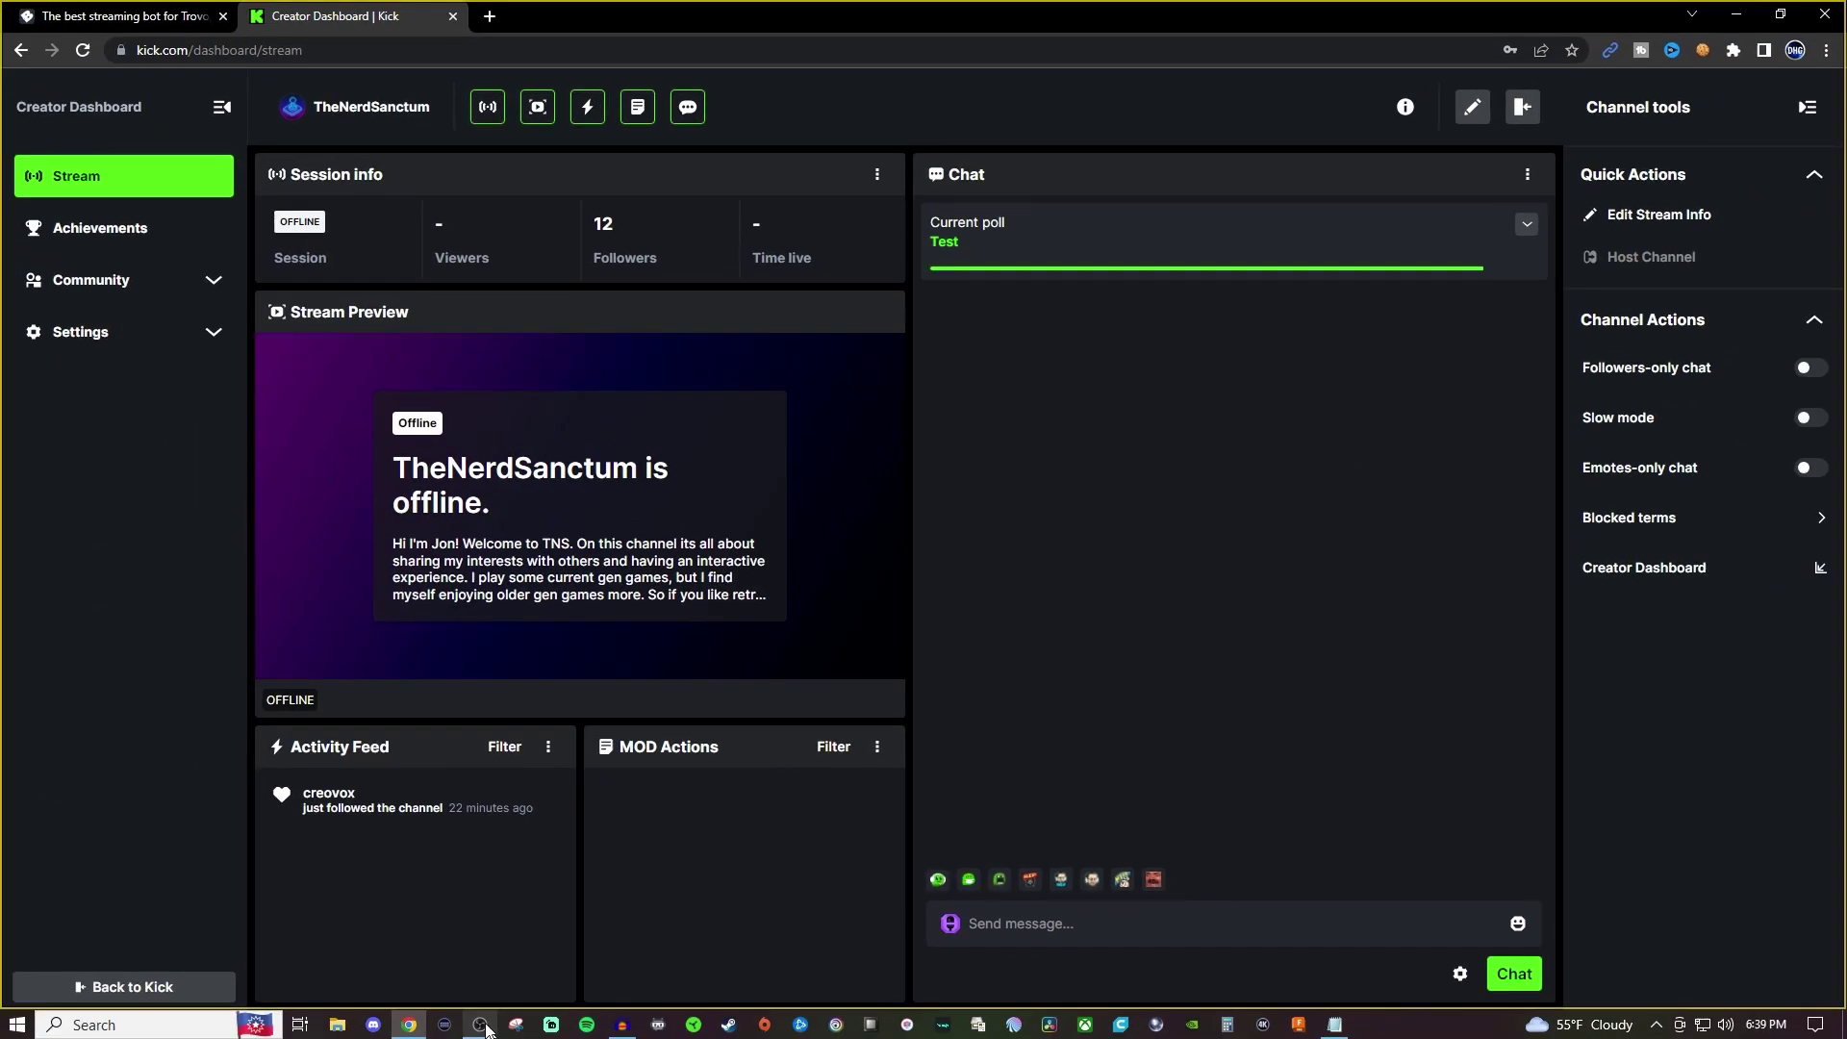
# Copy the BotRix poll widget URL again and return to OBS Studio.
pyautogui.click(72, 15)
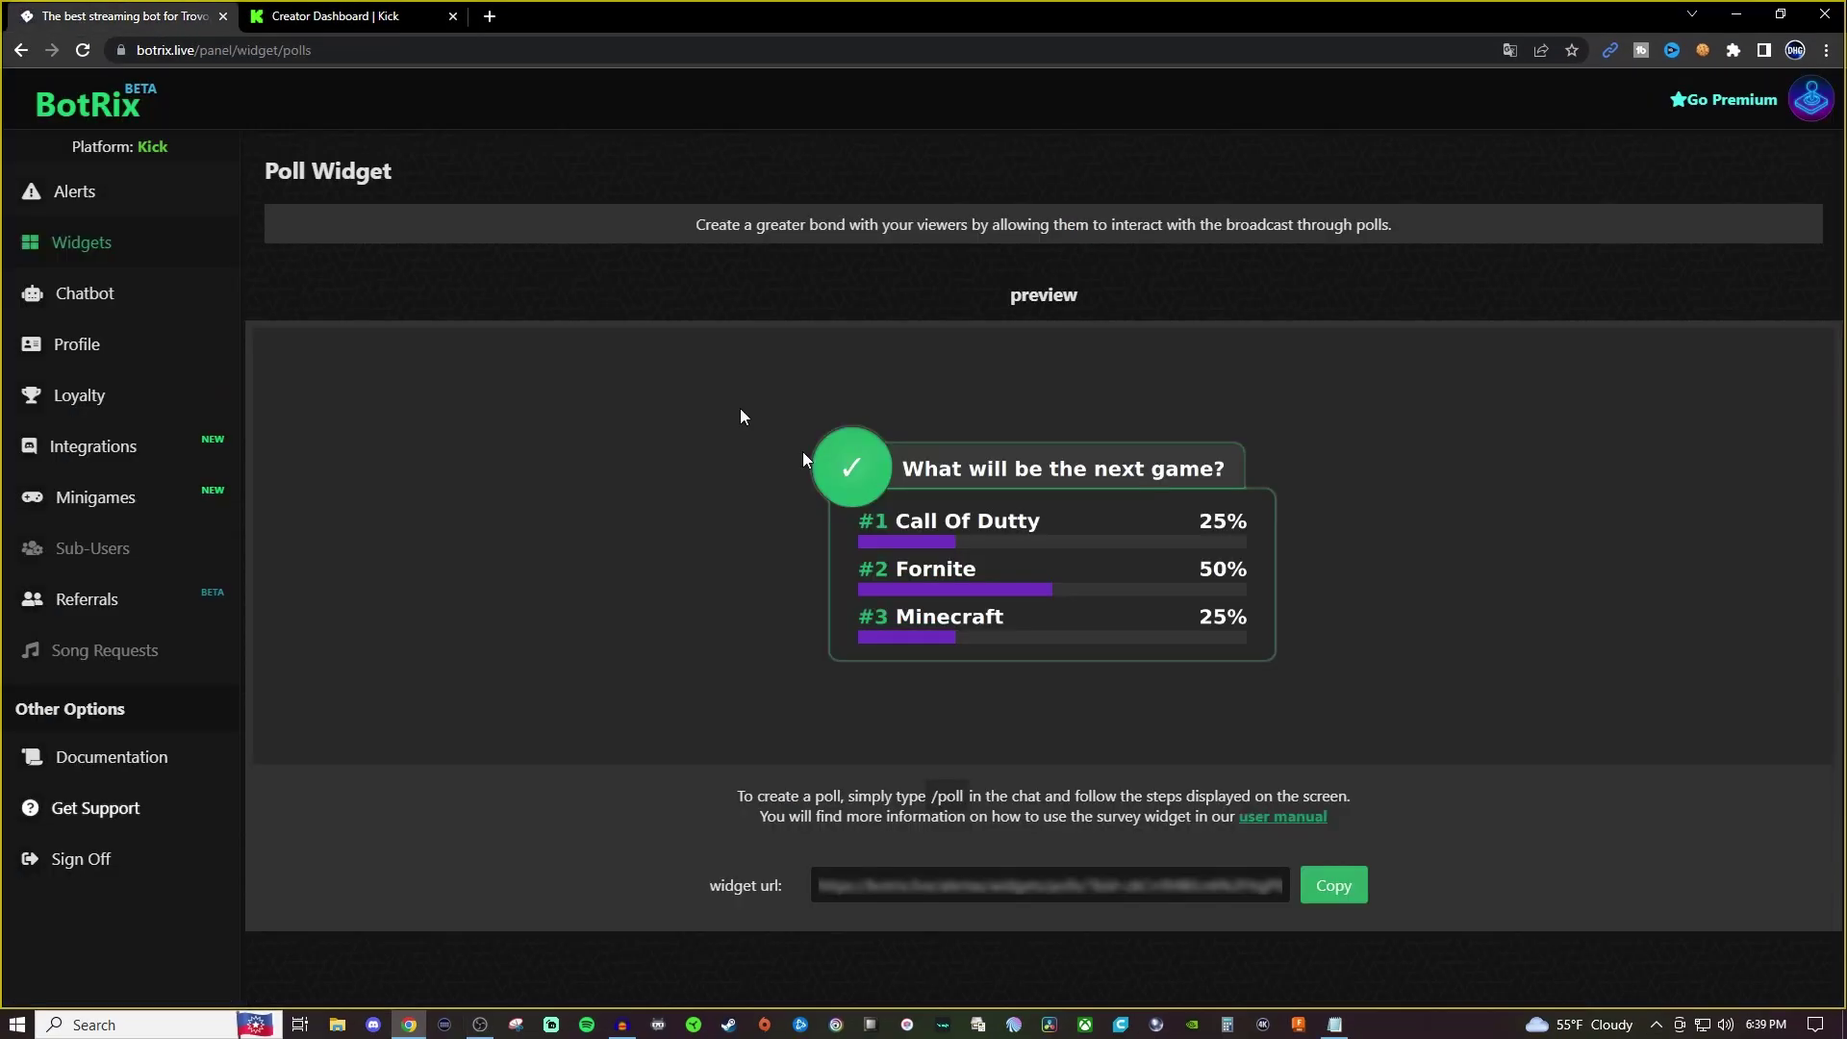
pyautogui.click(1336, 887)
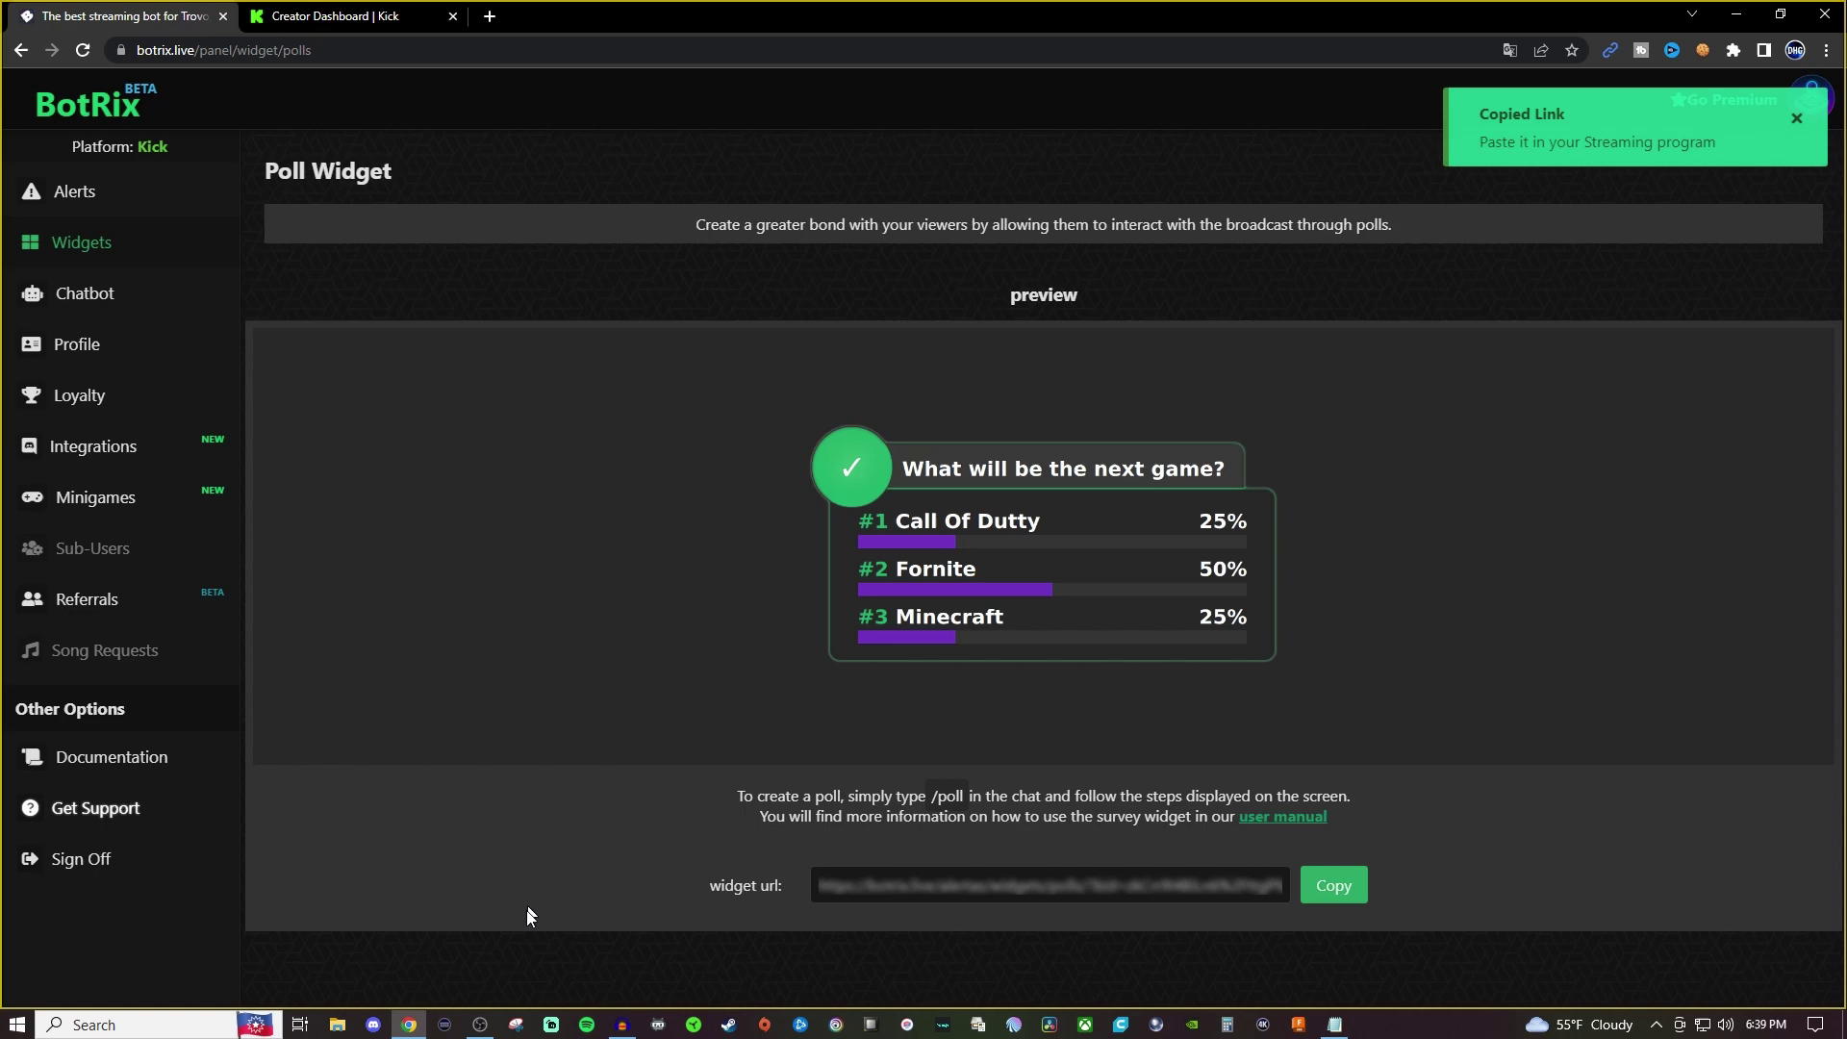
pyautogui.click(478, 1028)
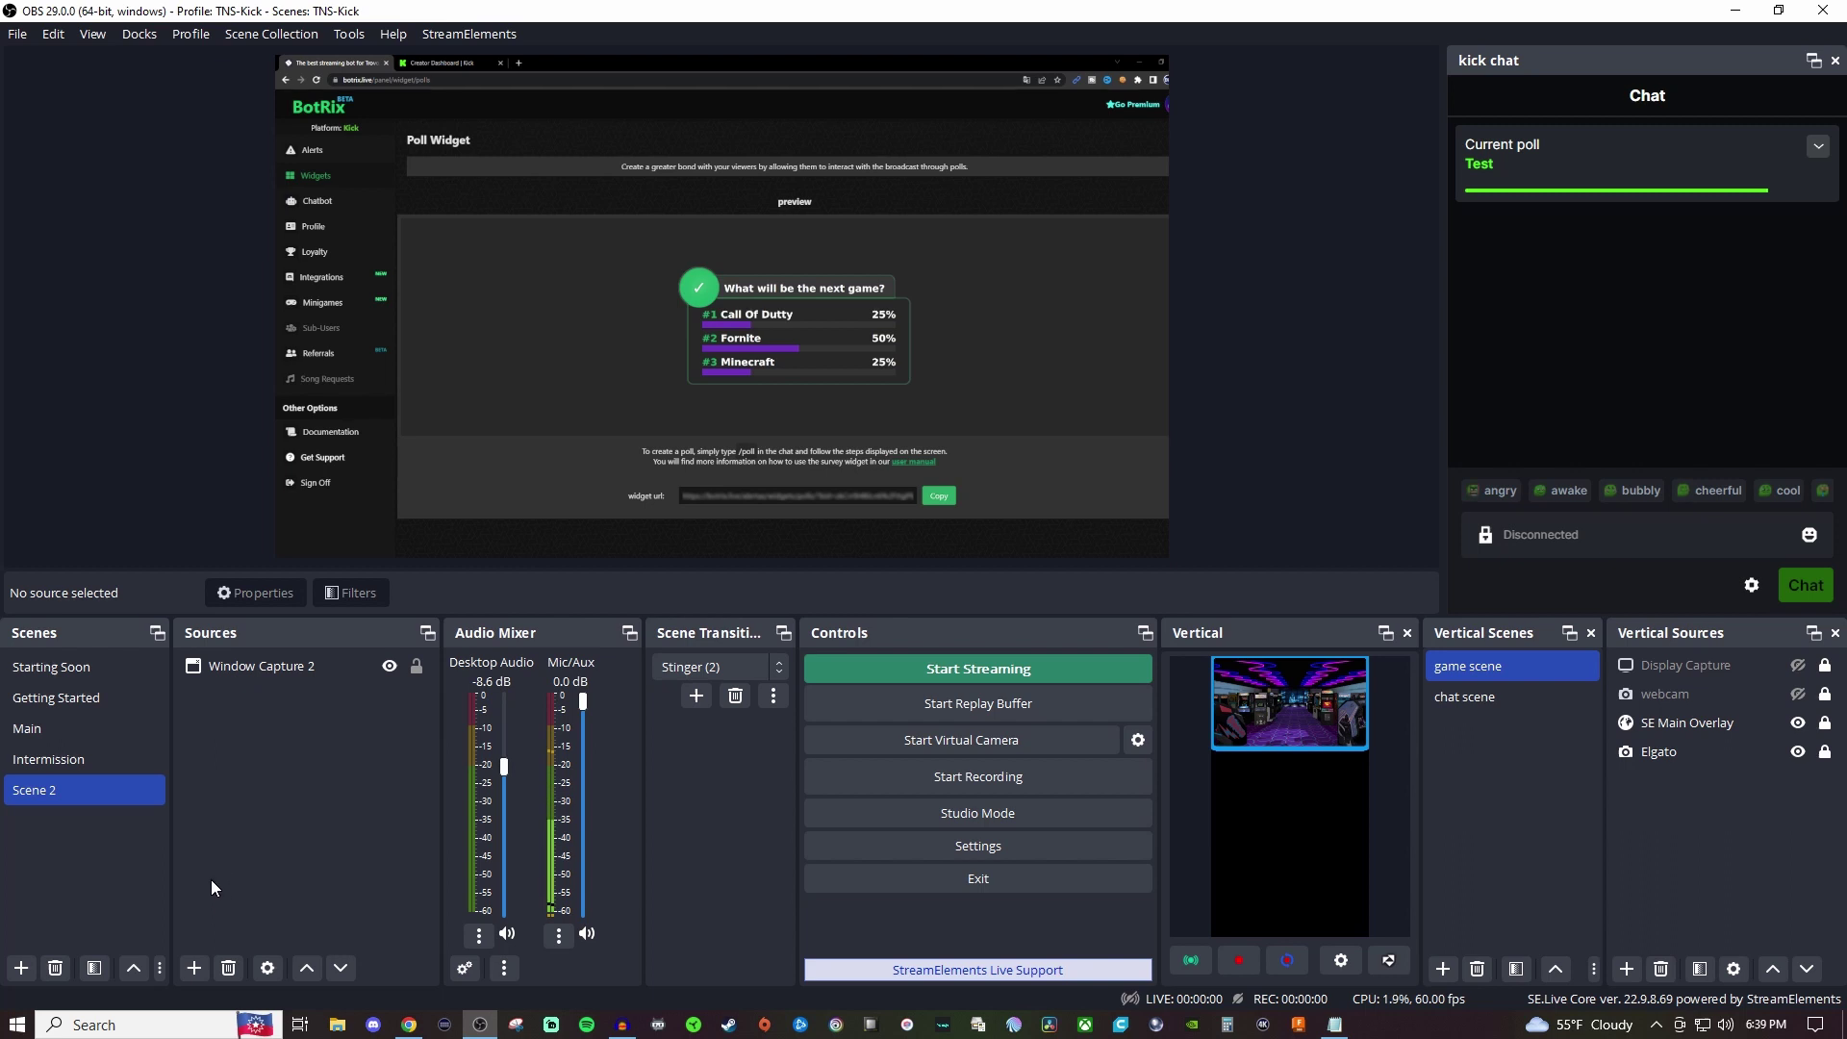
# Add a Browser source using the pasted BotRix poll widget URL.
pyautogui.click(194, 968)
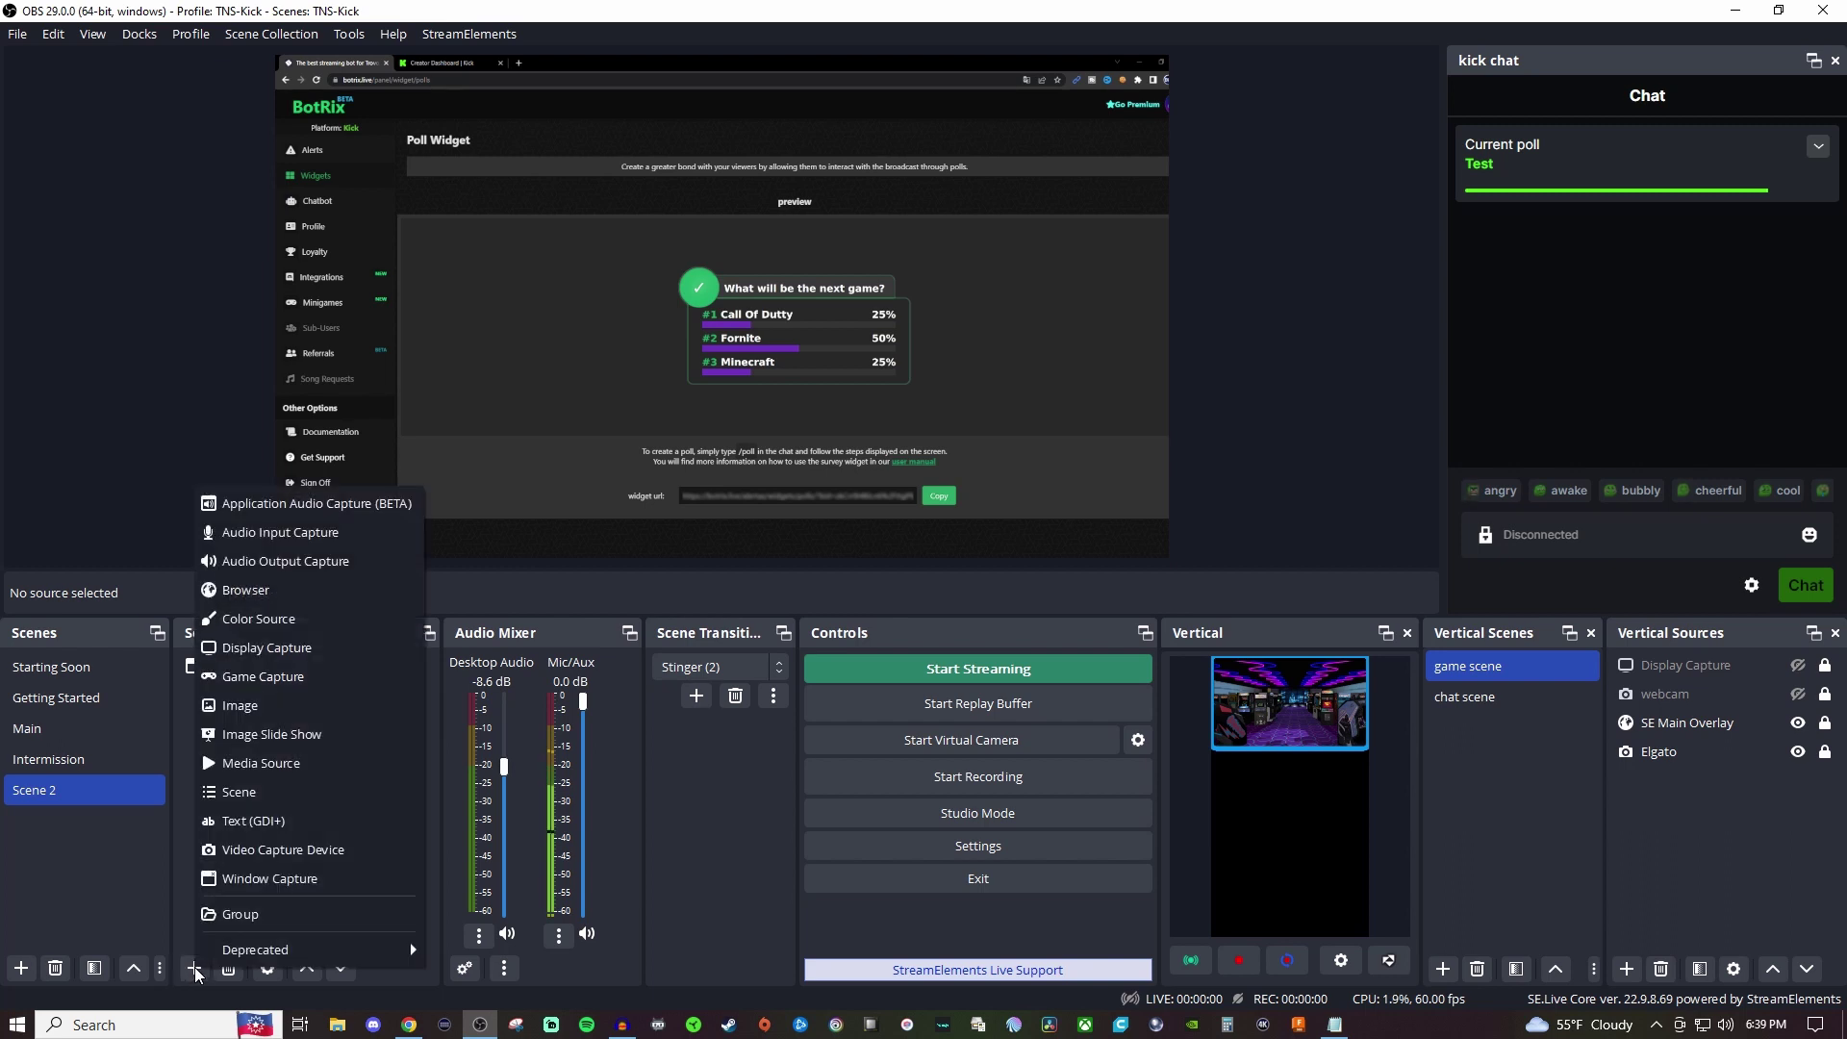
pyautogui.click(226, 590)
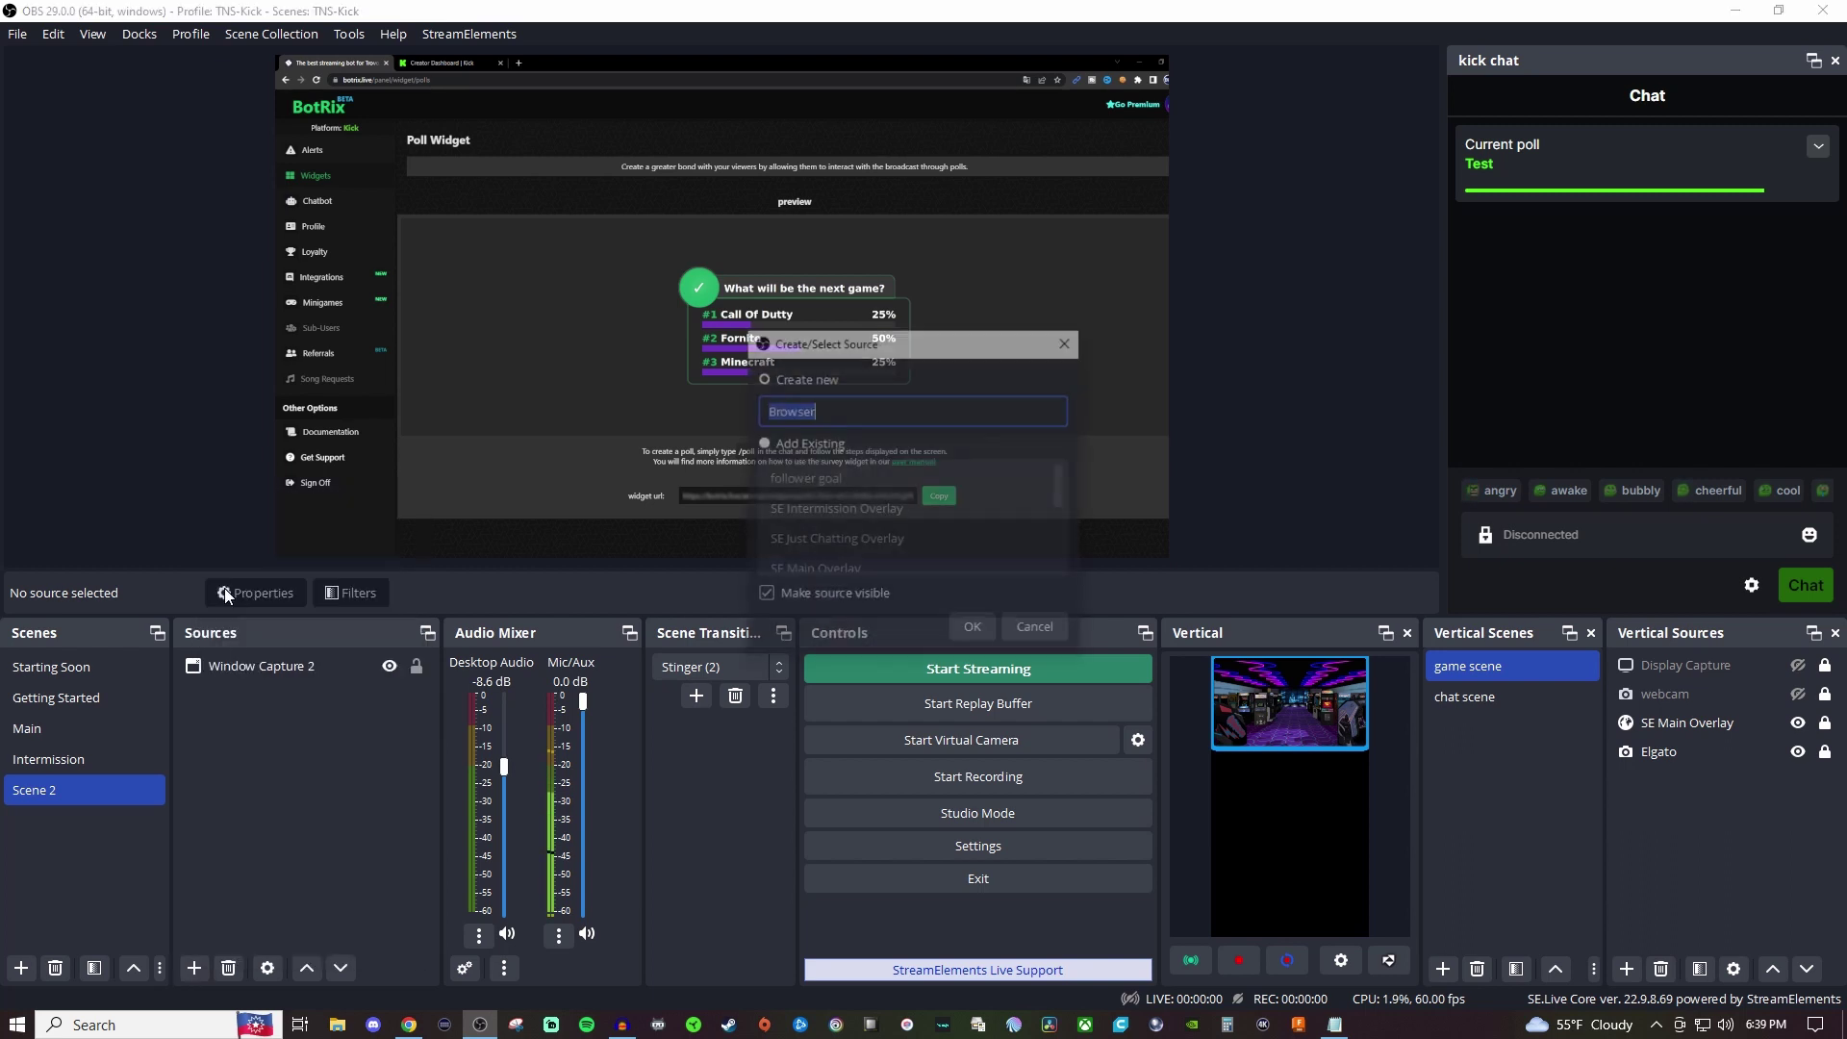
pyautogui.click(973, 632)
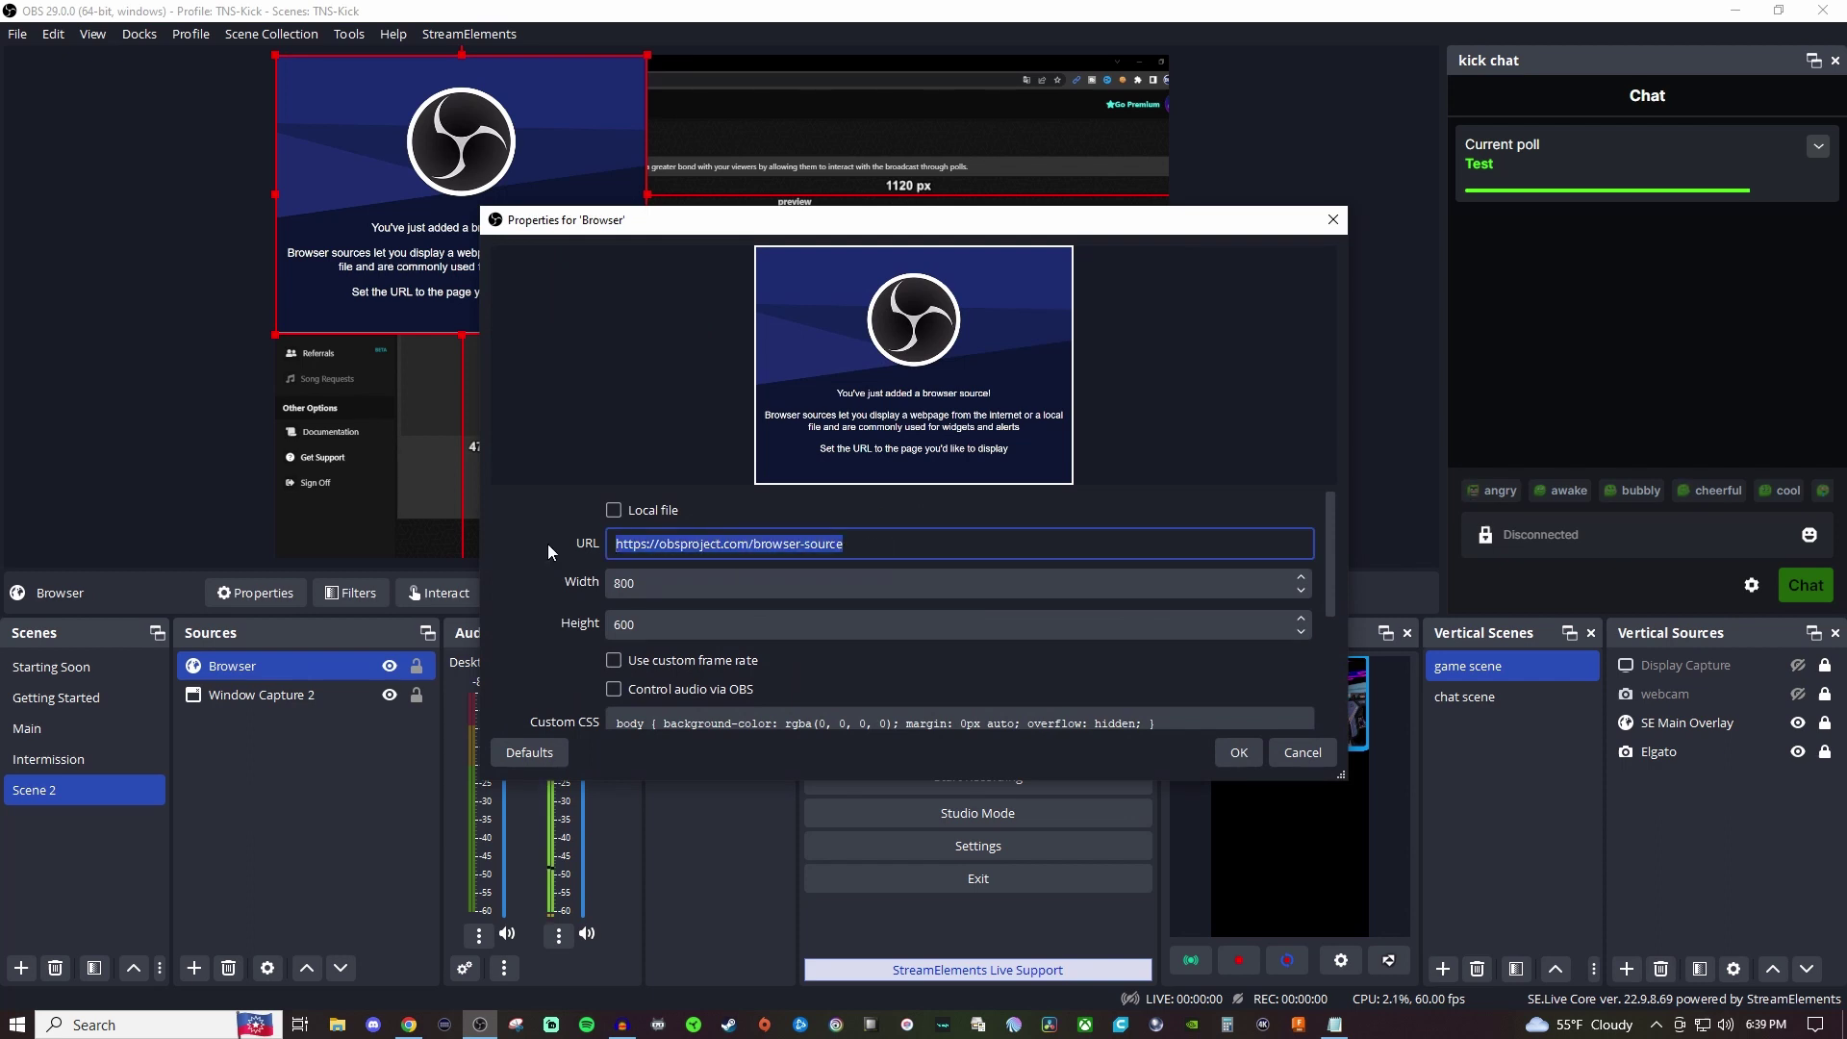
pyautogui.hotkey('ctrl', 'v')
pyautogui.click(1238, 753)
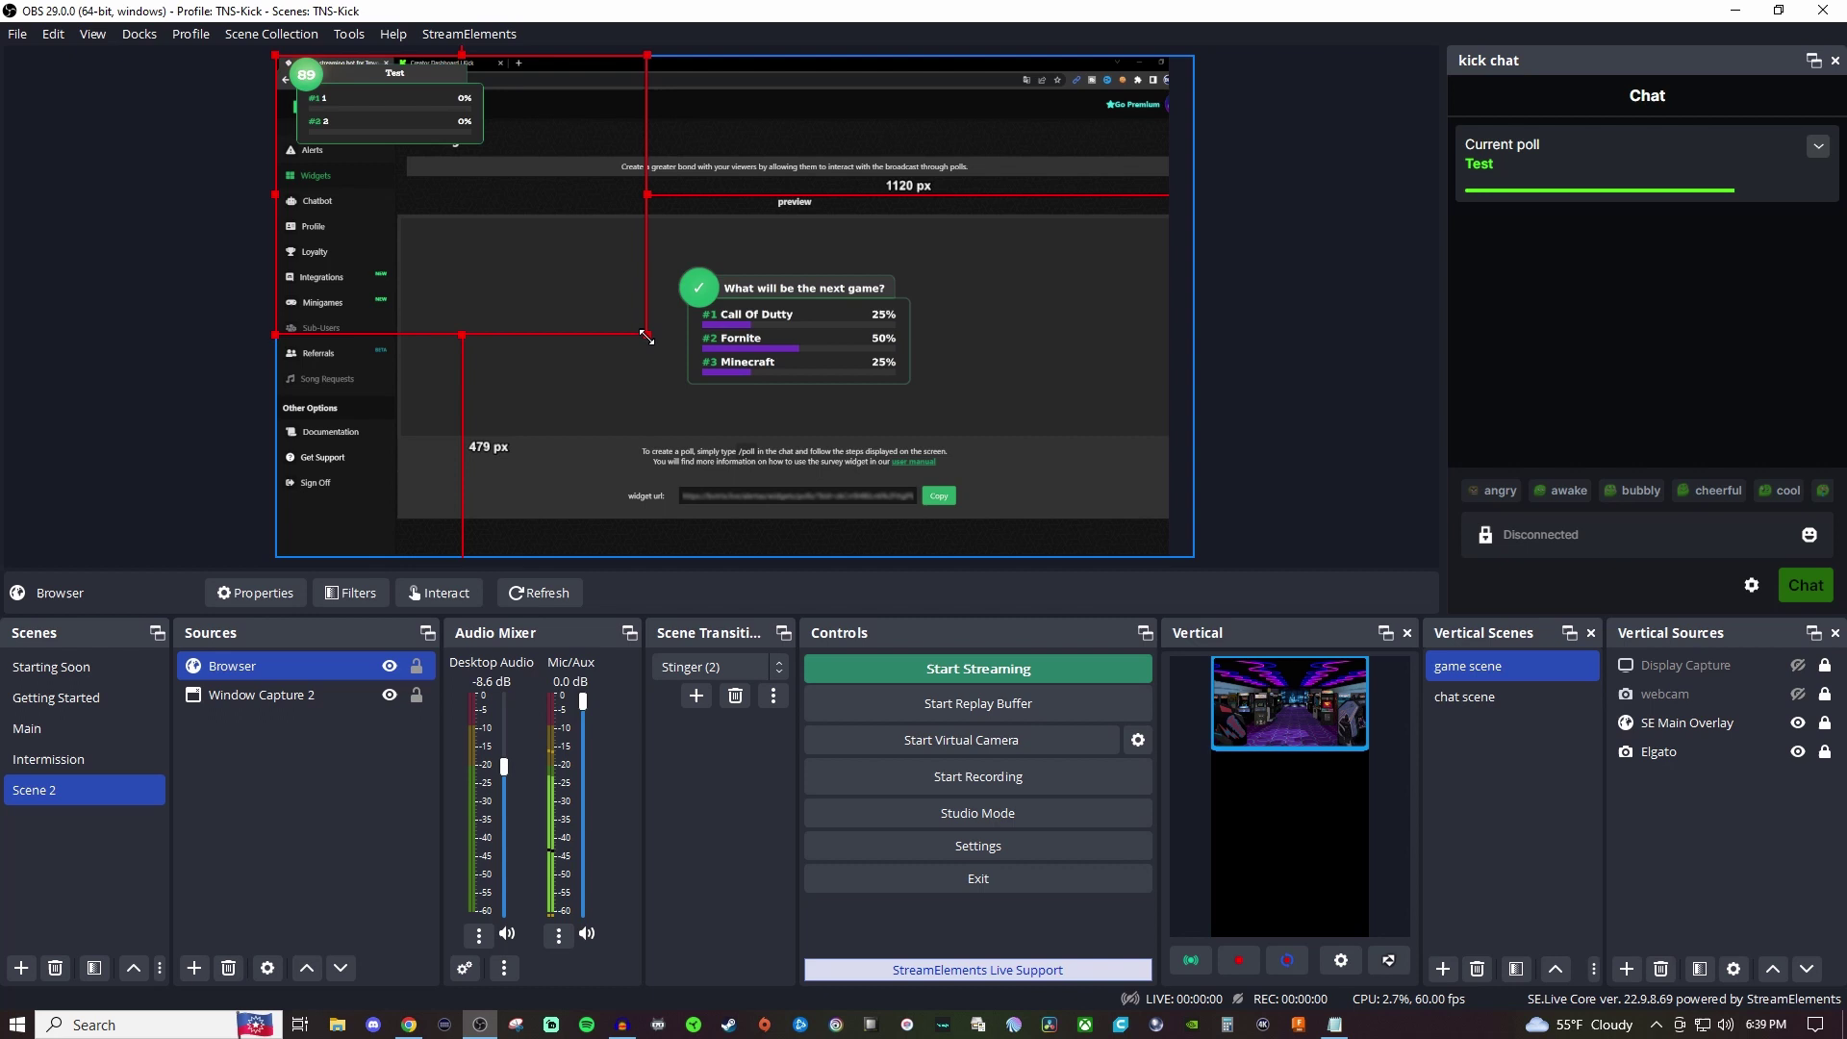
# Enlarge the poll overlay and place it near the scene's top-left.
pyautogui.moveTo(646, 337); pyautogui.dragTo(931, 525)
pyautogui.moveTo(481, 183)
pyautogui.mouseDown()
pyautogui.moveTo(507, 244)
pyautogui.moveTo(487, 186)
pyautogui.mouseUp()
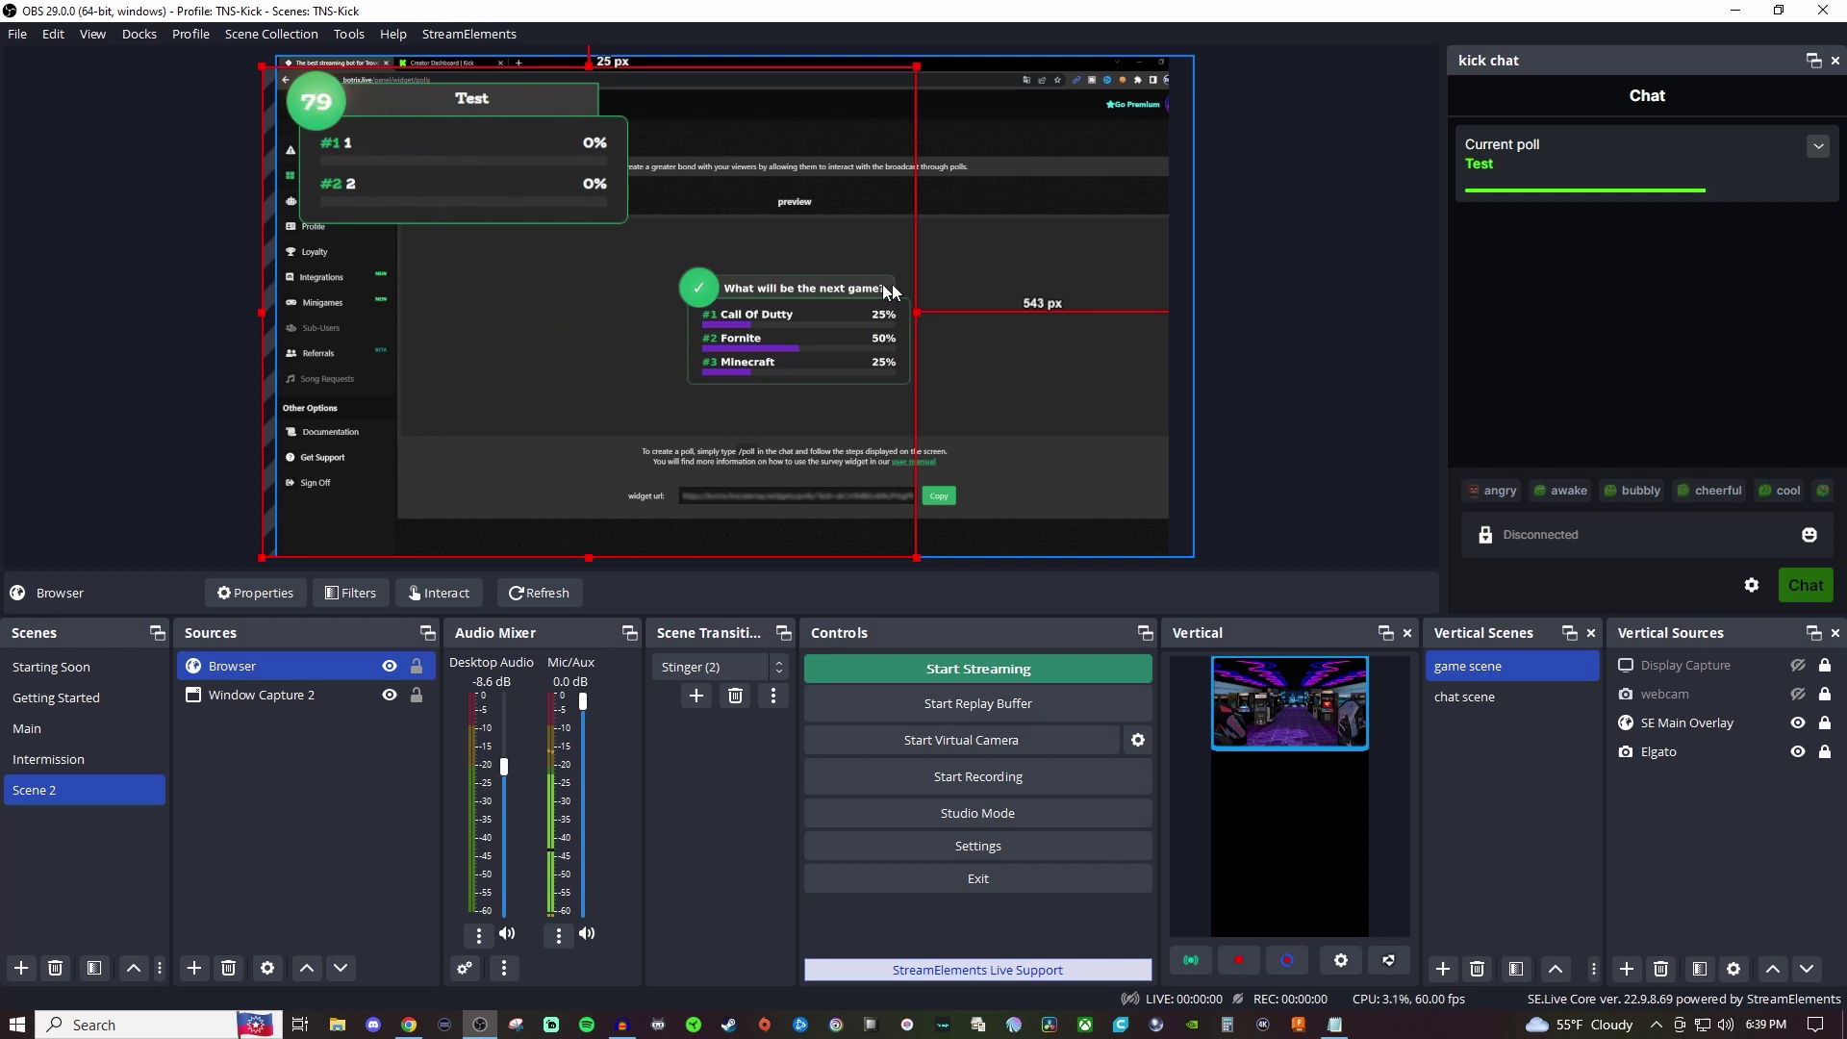
pyautogui.click(1254, 229)
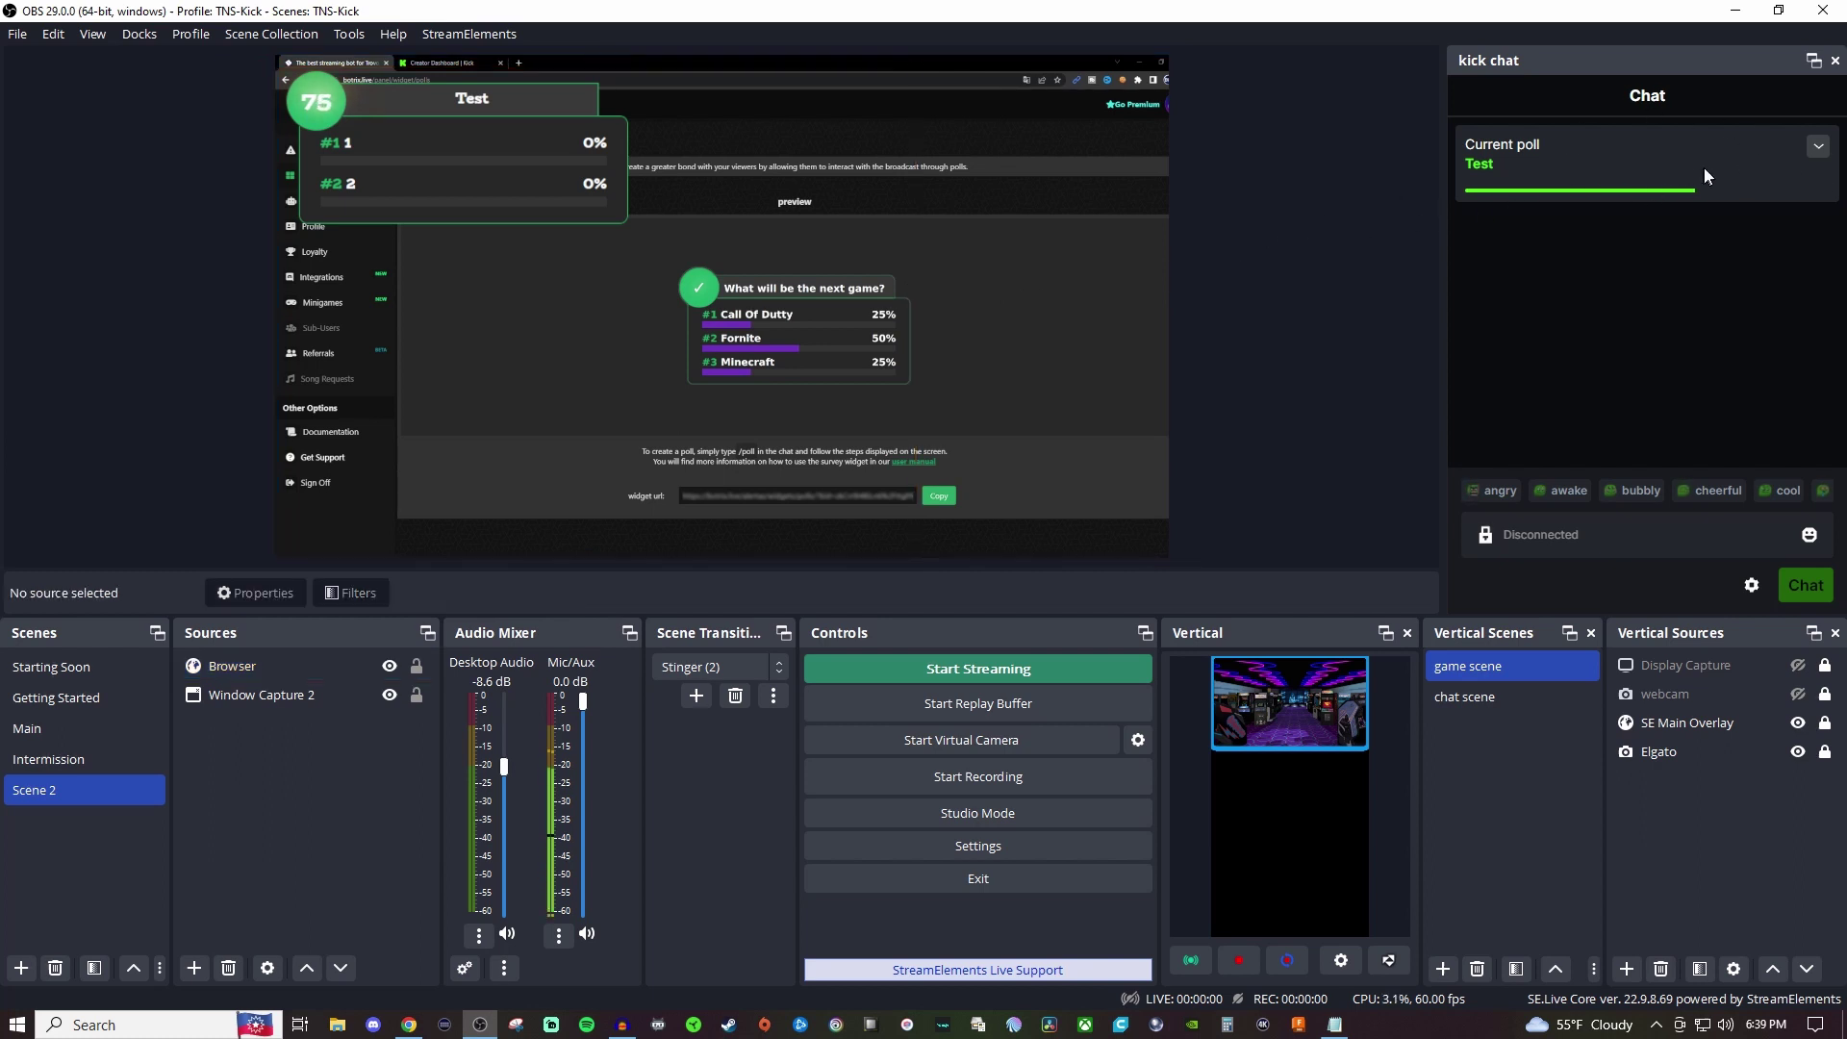
pyautogui.click(1818, 150)
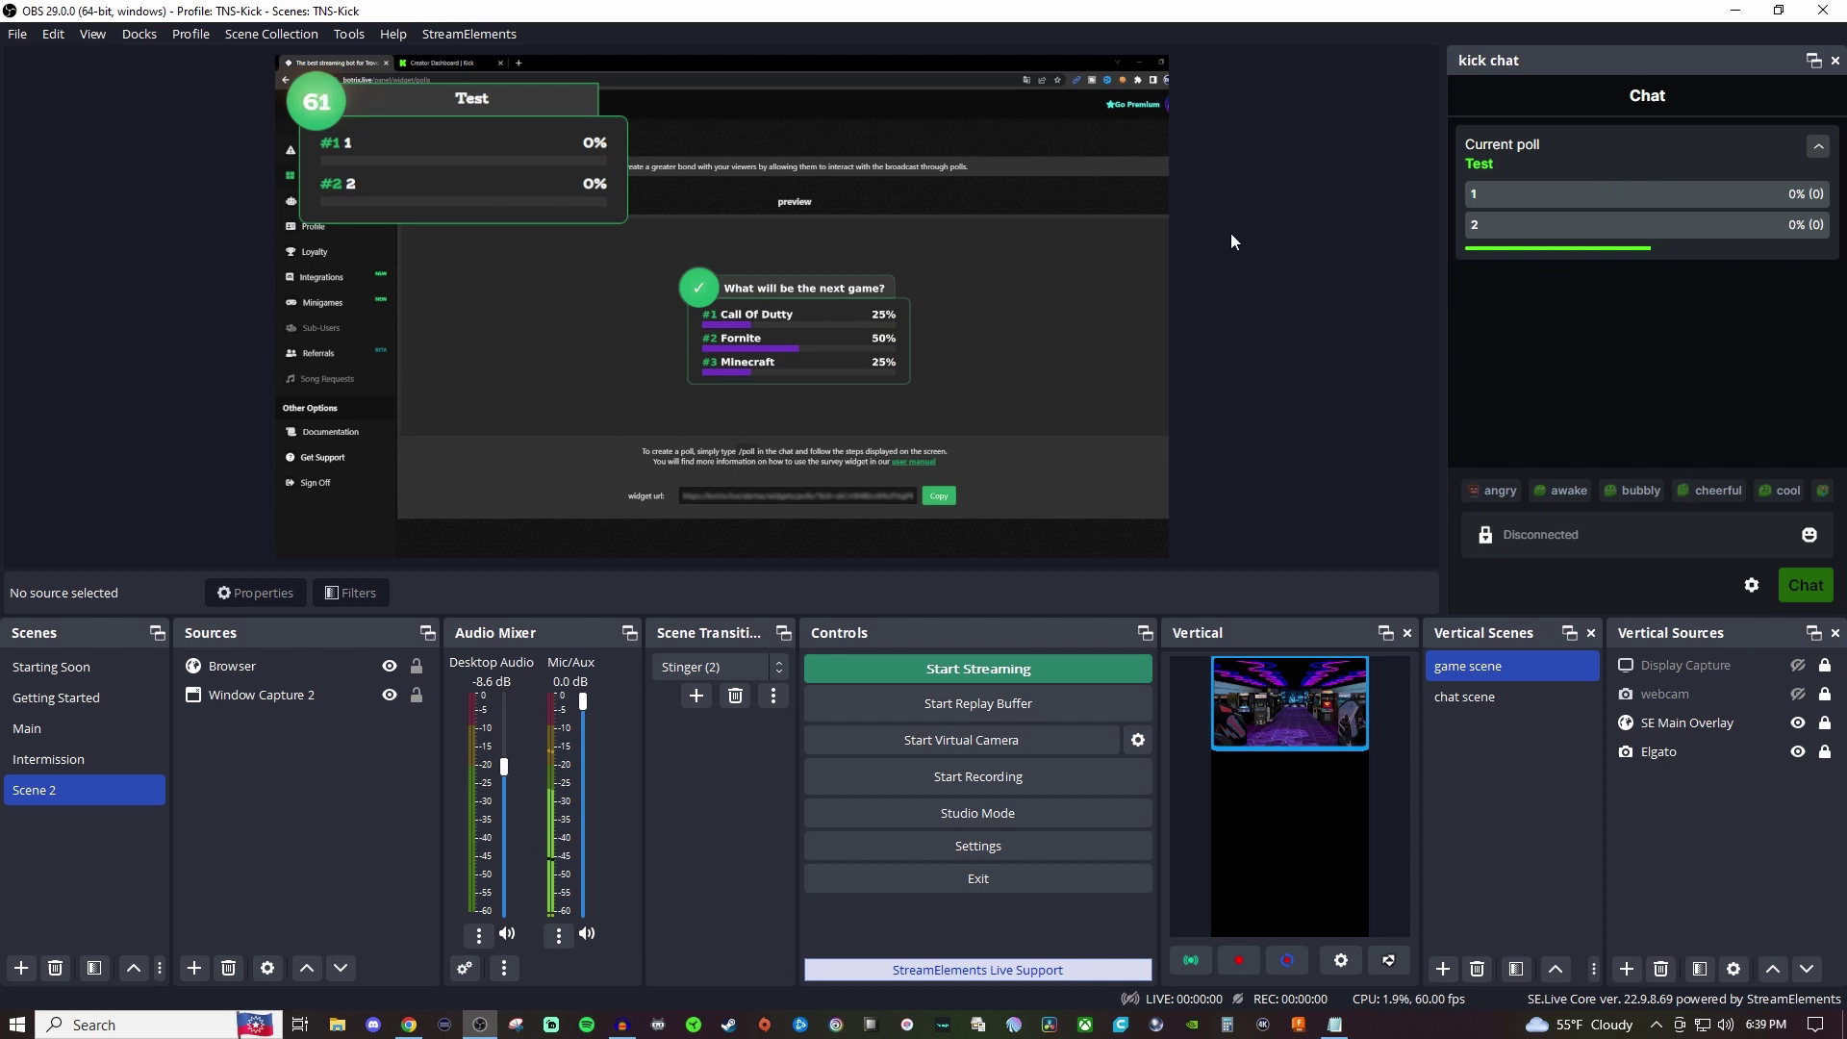
# Vote for option 1 in the Test poll on Kick, then return to OBS.
pyautogui.click(409, 1025)
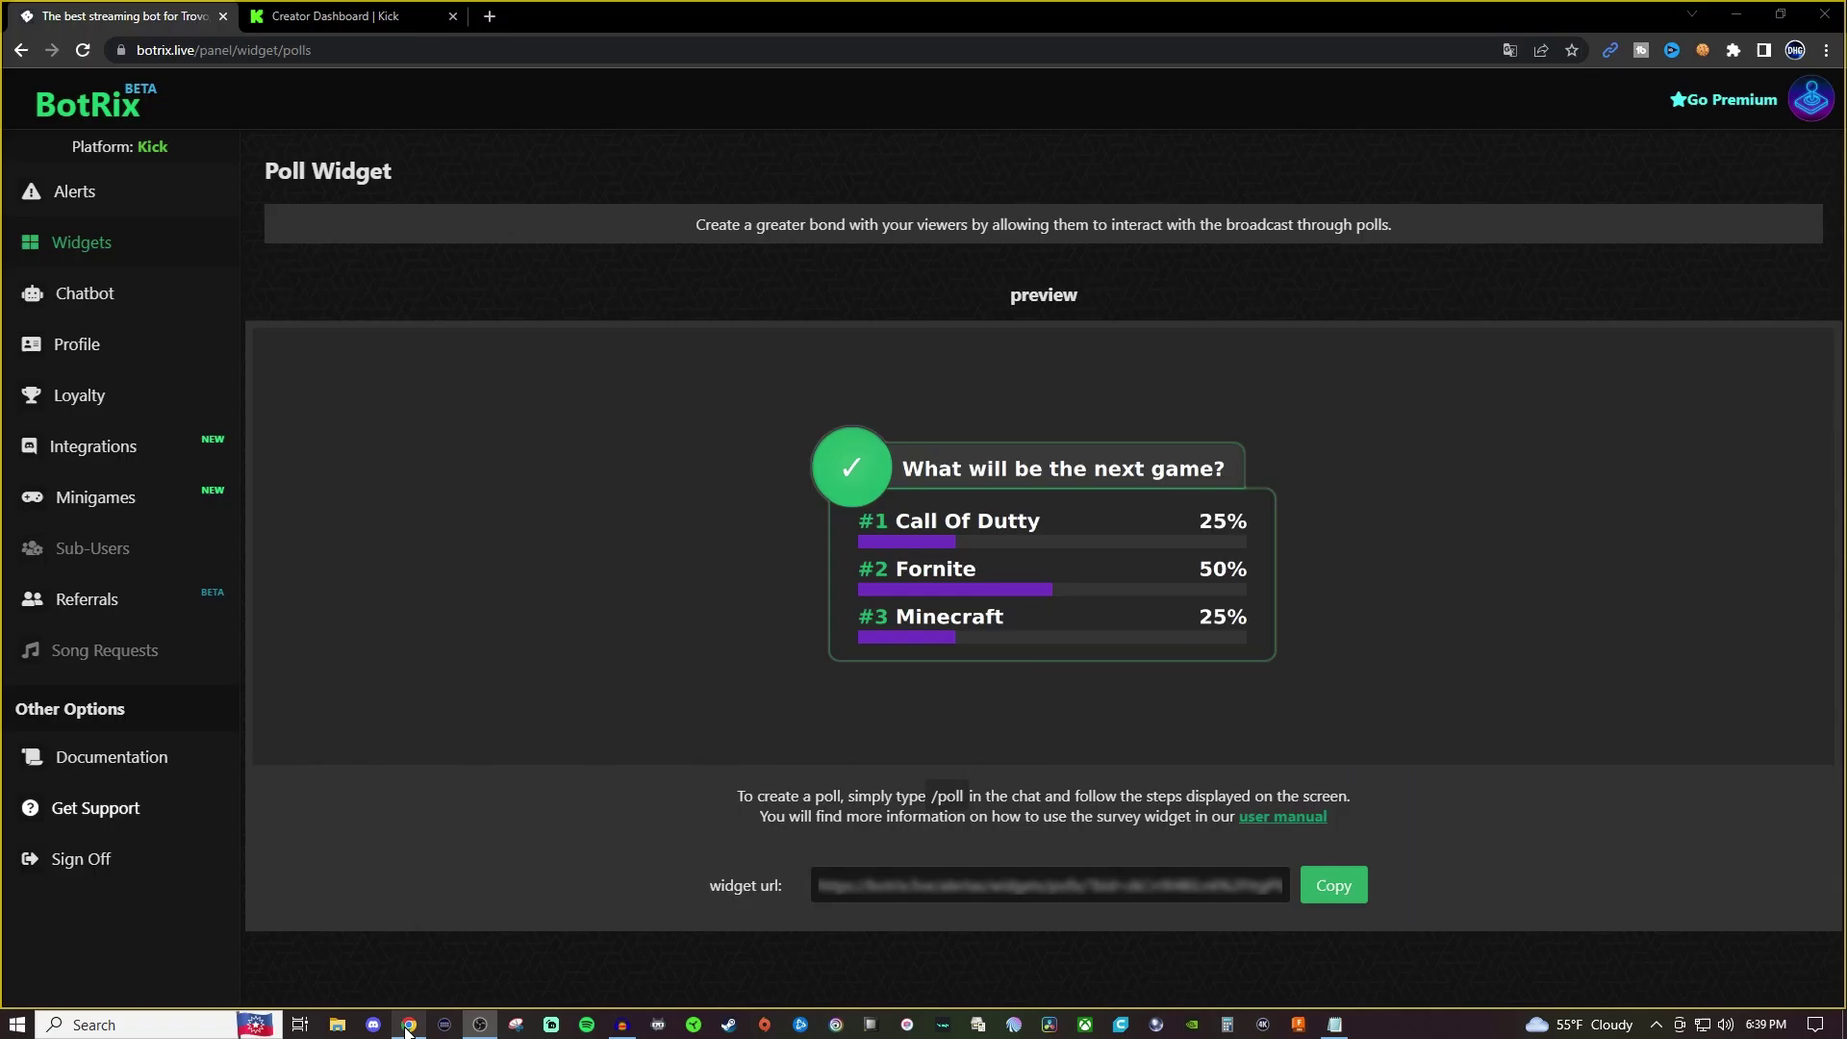
pyautogui.click(323, 16)
pyautogui.click(1527, 224)
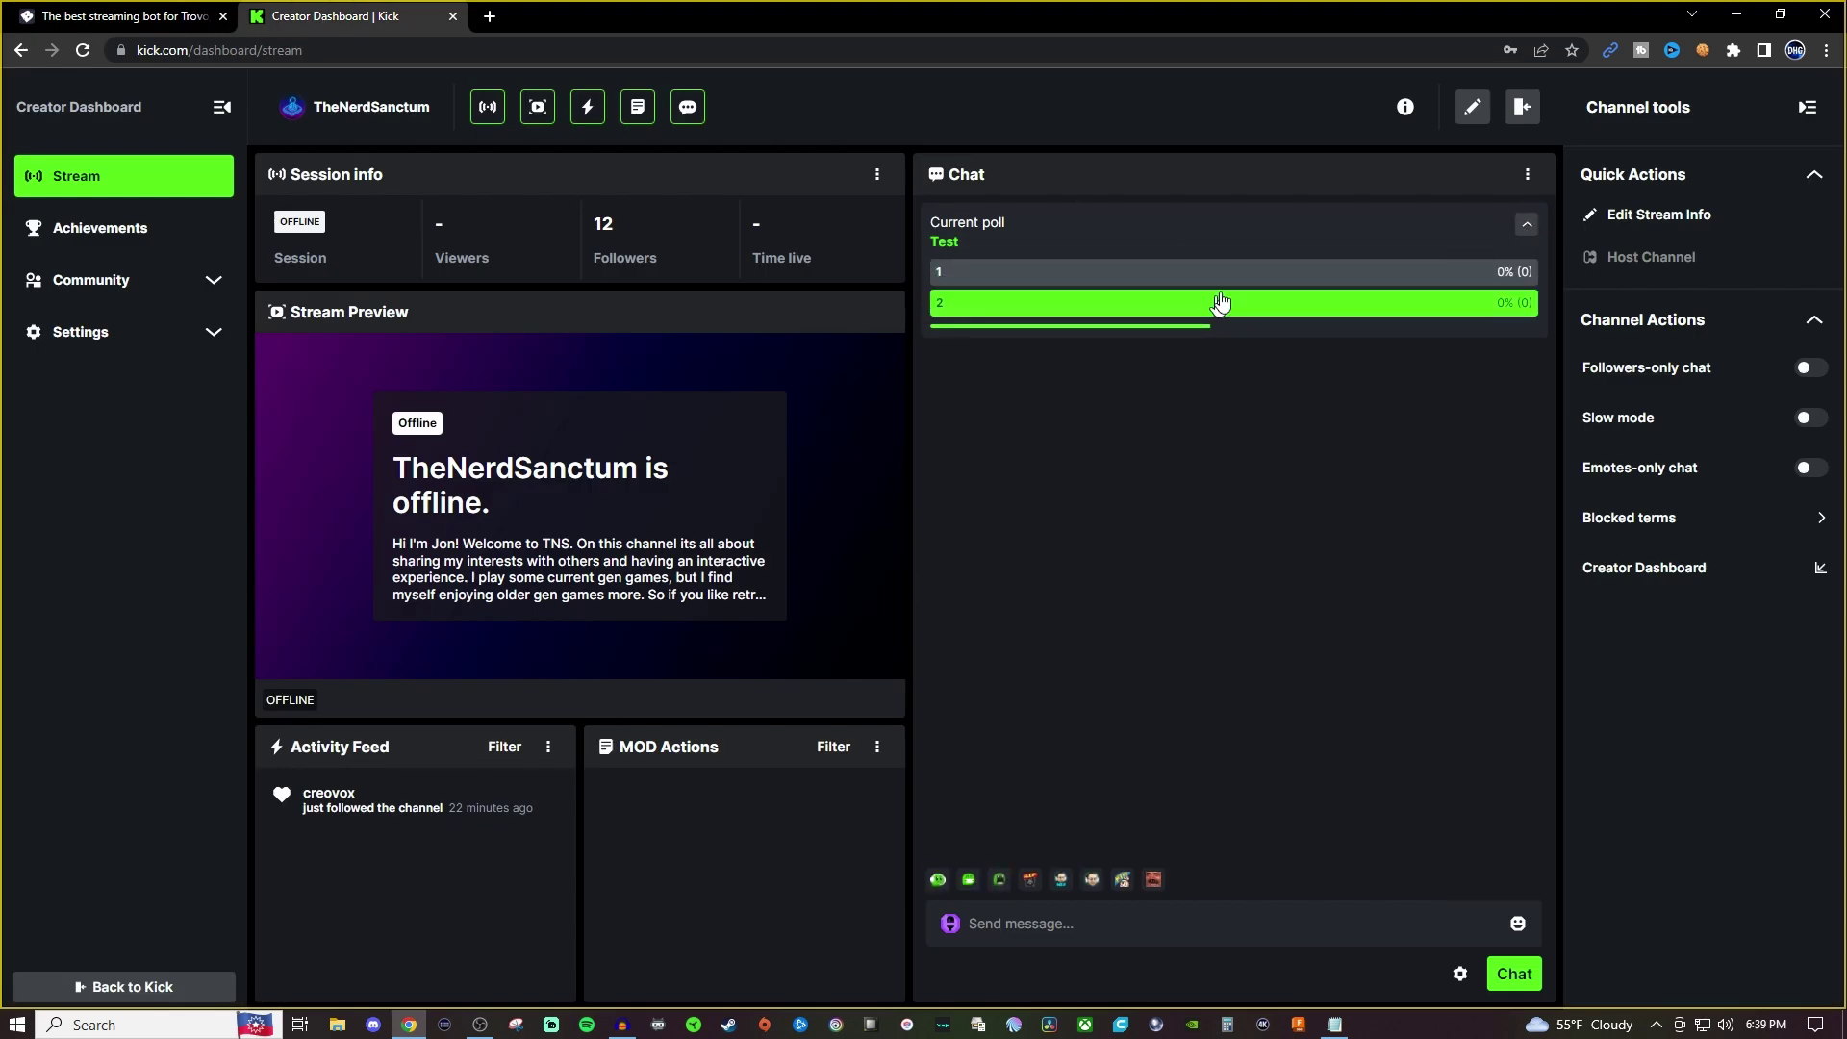
pyautogui.click(1272, 279)
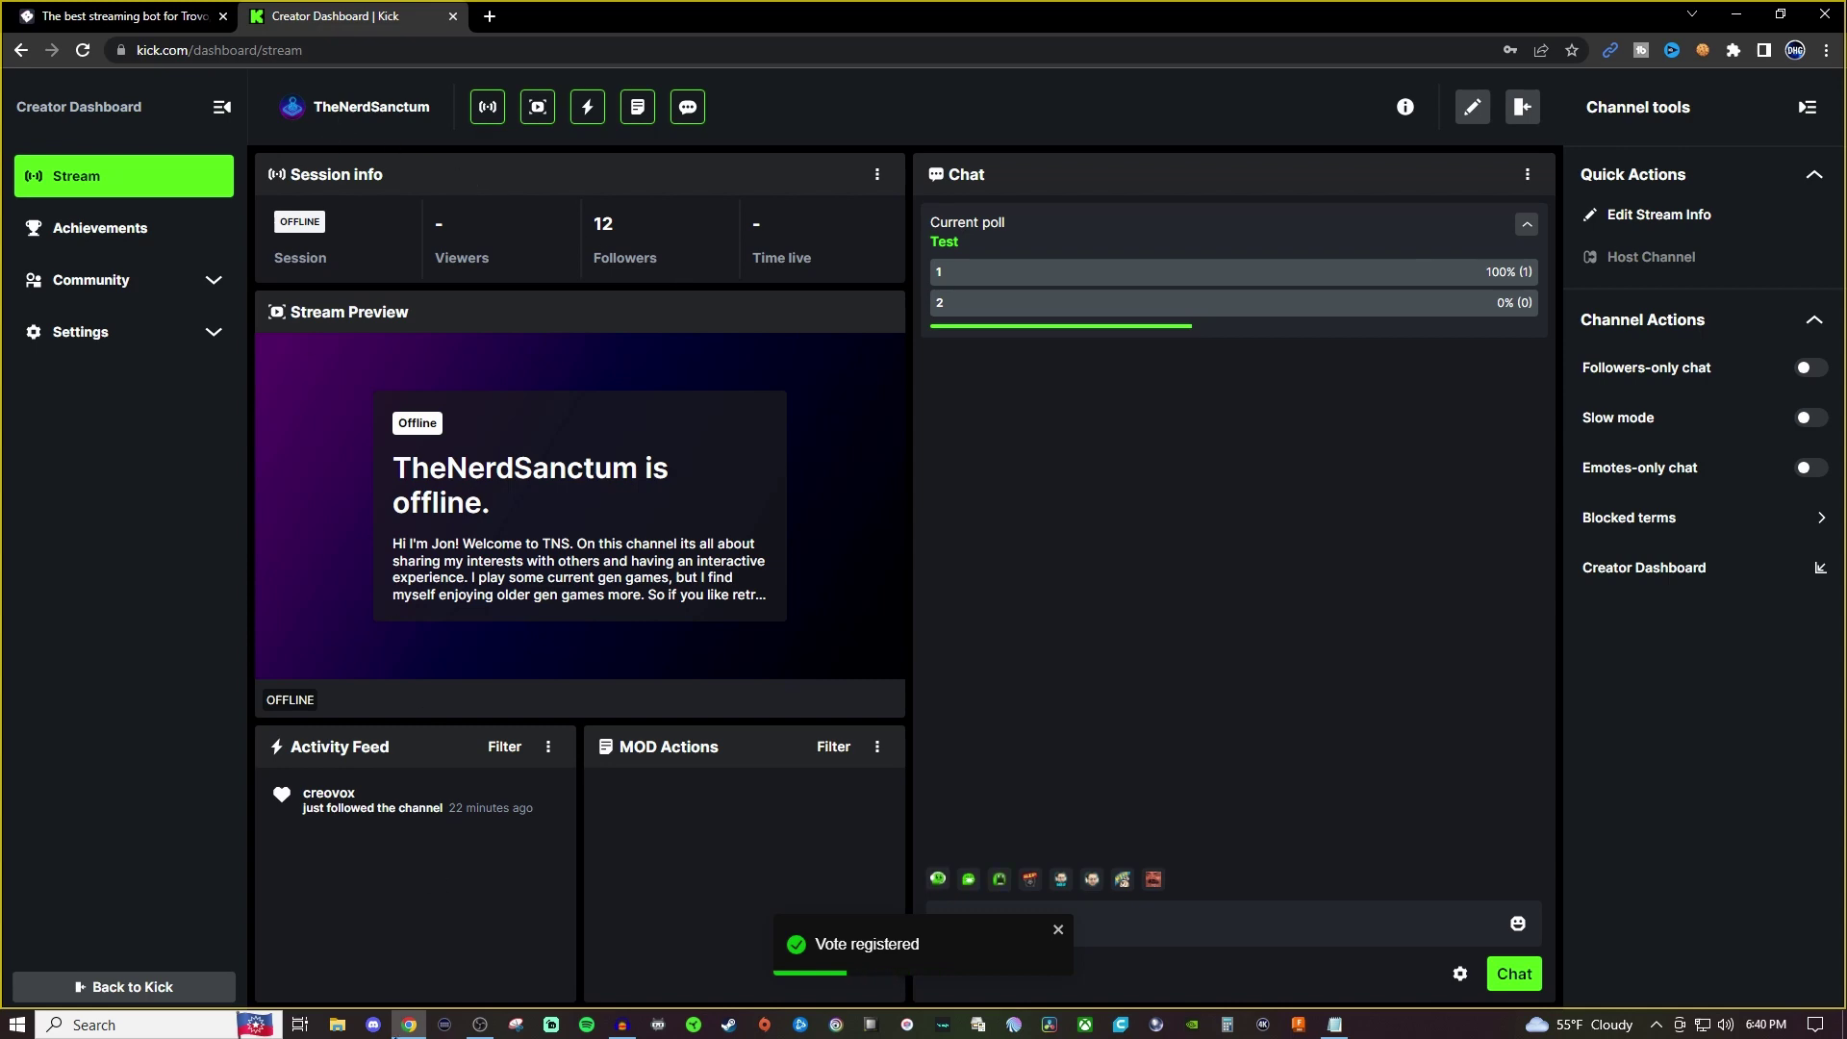
pyautogui.click(489, 1027)
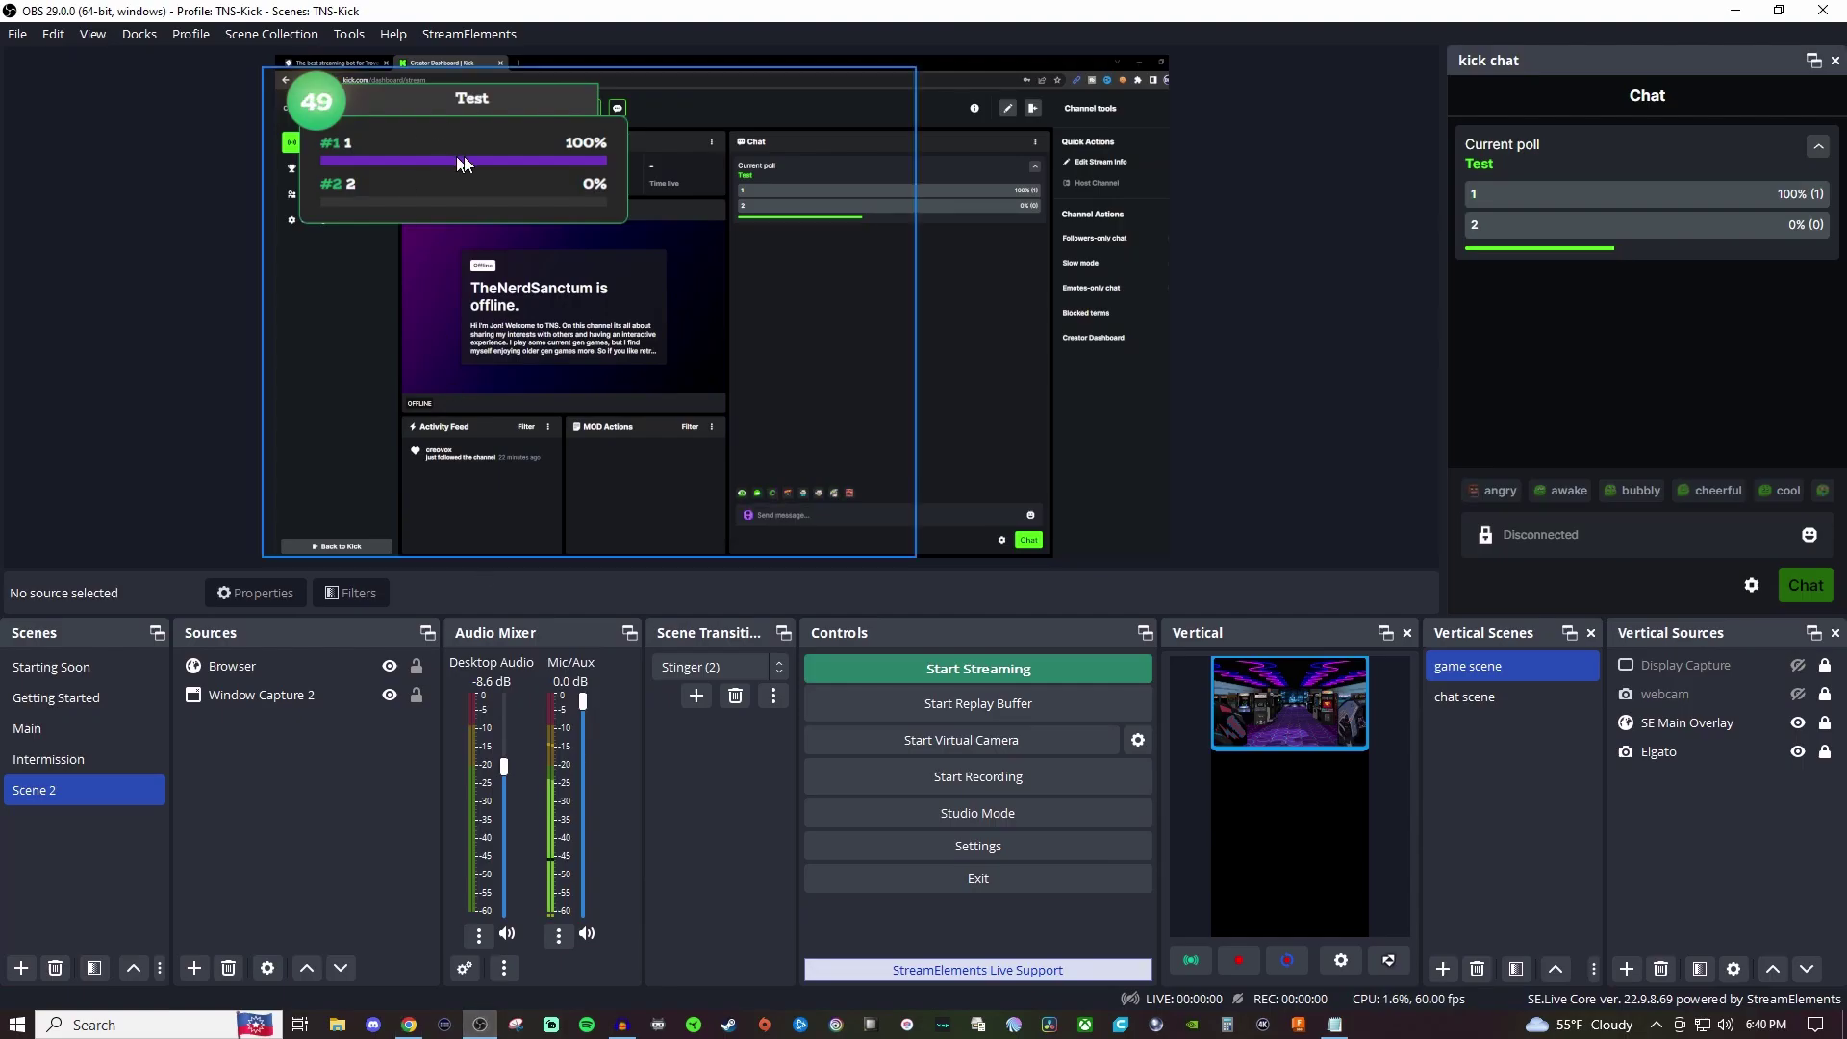
# Hide Window Capture 2 and enlarge the Browser poll overlay on the canvas.
pyautogui.click(396, 695)
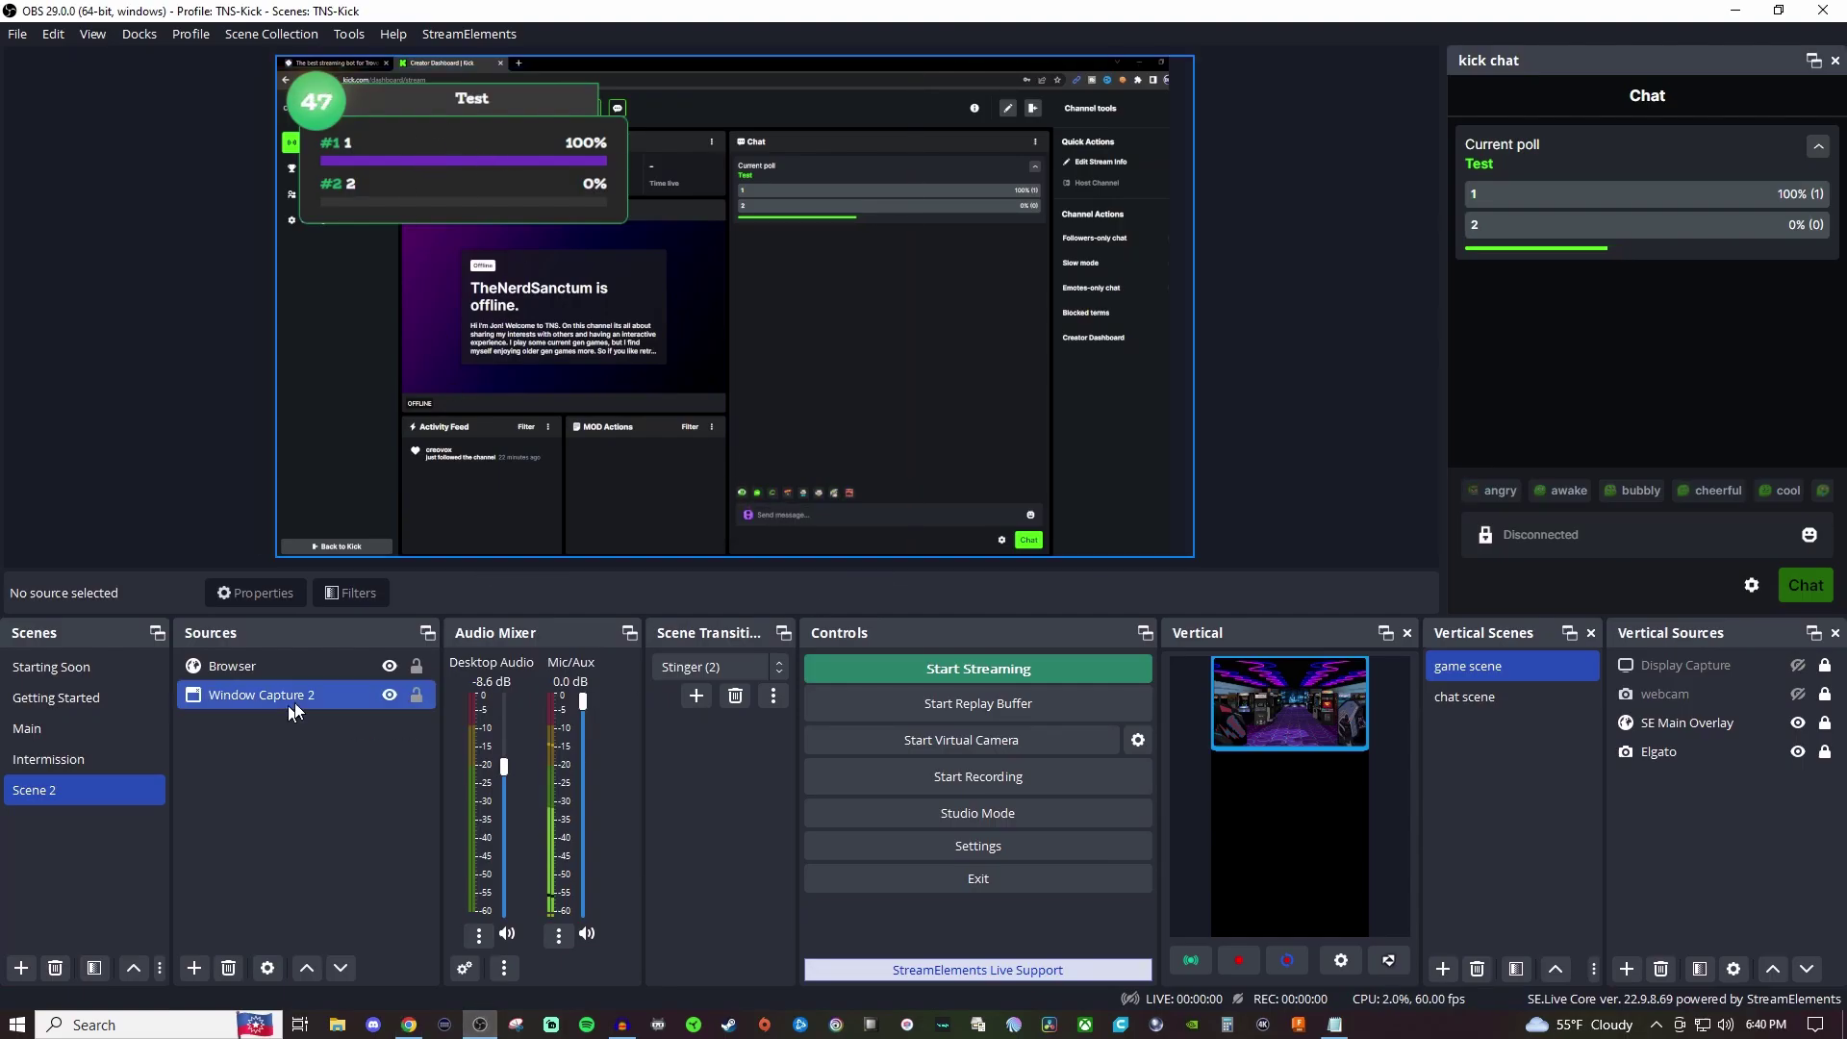
pyautogui.click(389, 695)
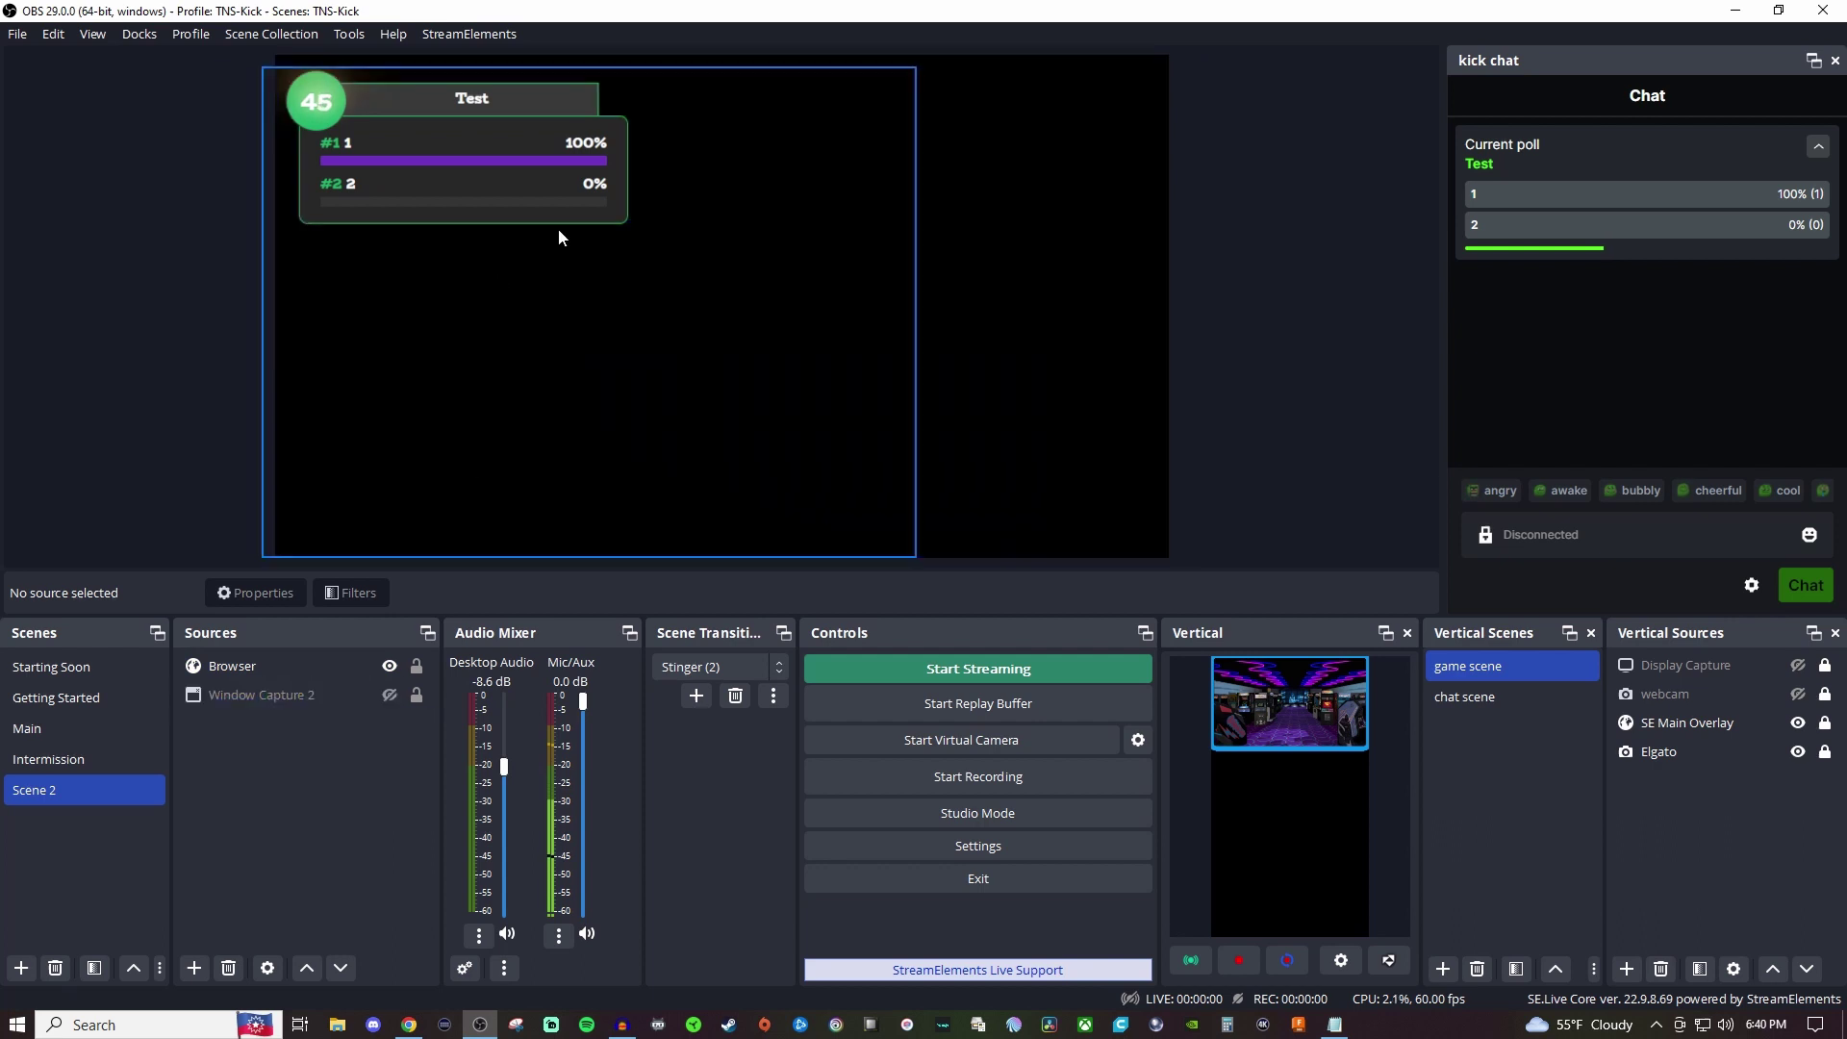
pyautogui.click(600, 237)
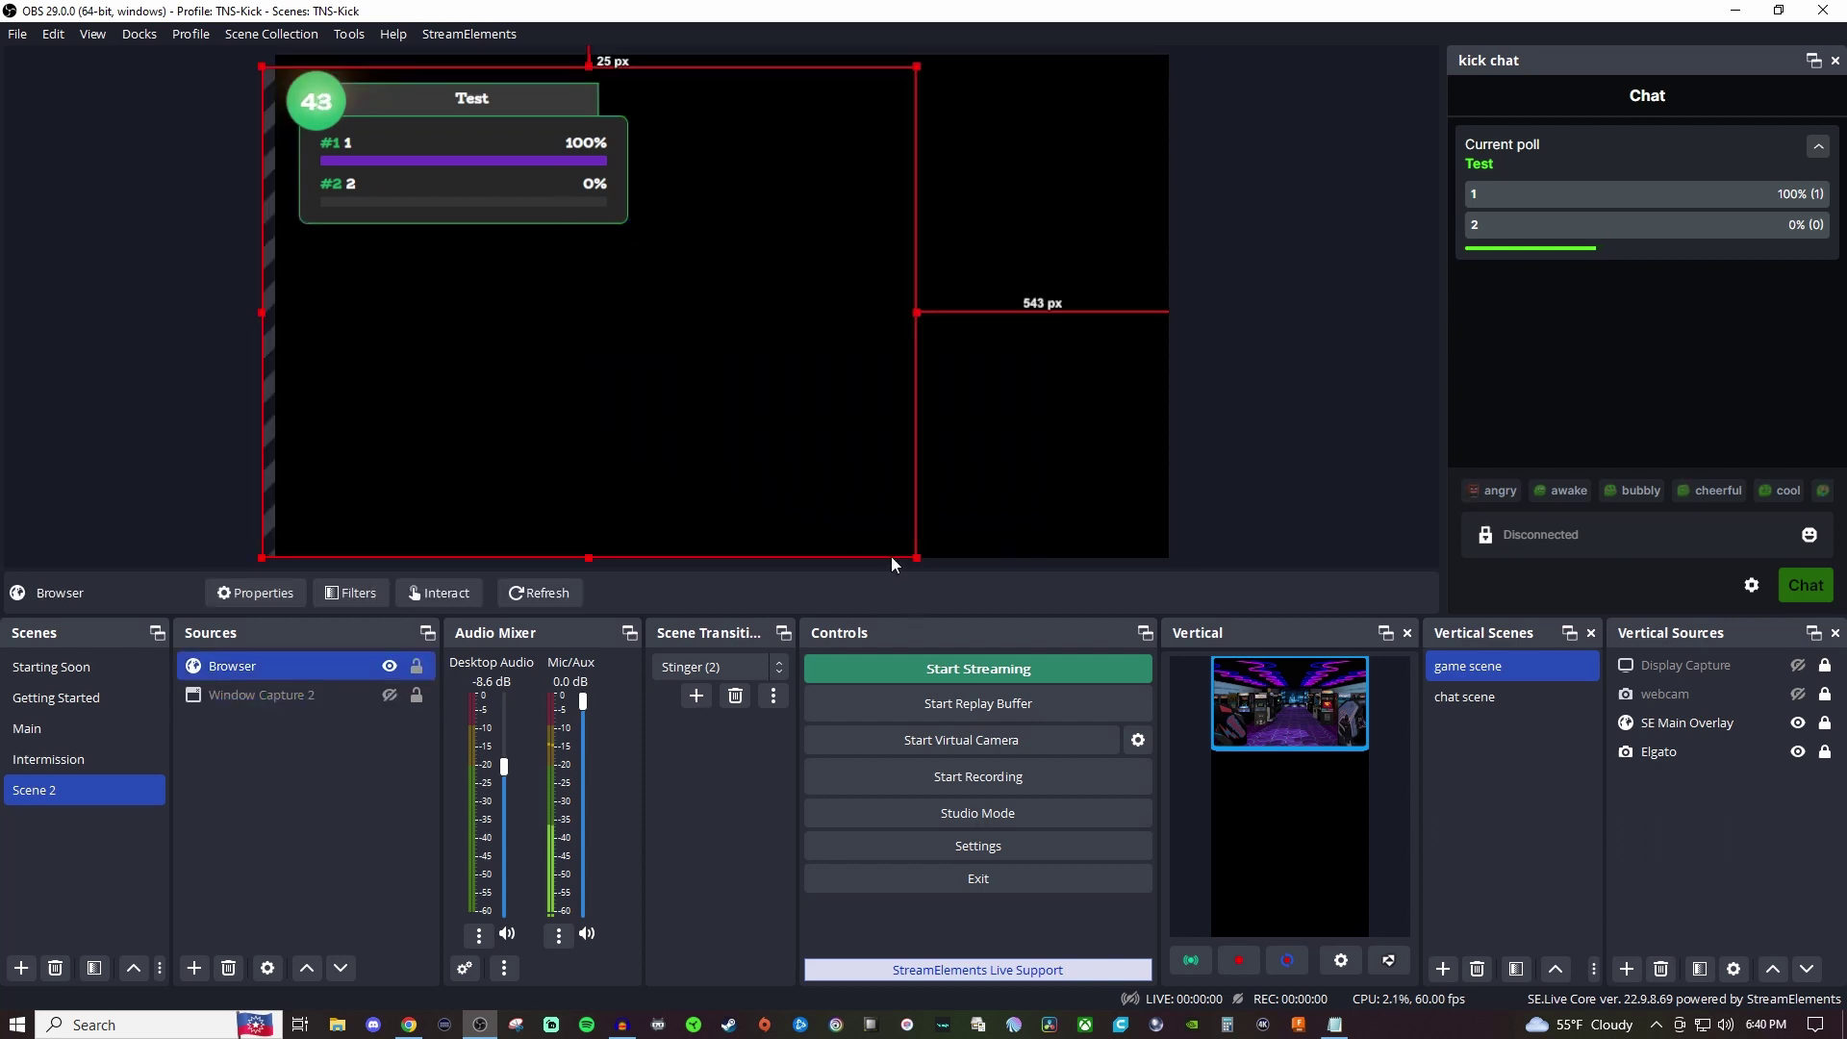
pyautogui.moveTo(919, 563); pyautogui.dragTo(1220, 786)
pyautogui.moveTo(664, 210); pyautogui.dragTo(677, 239)
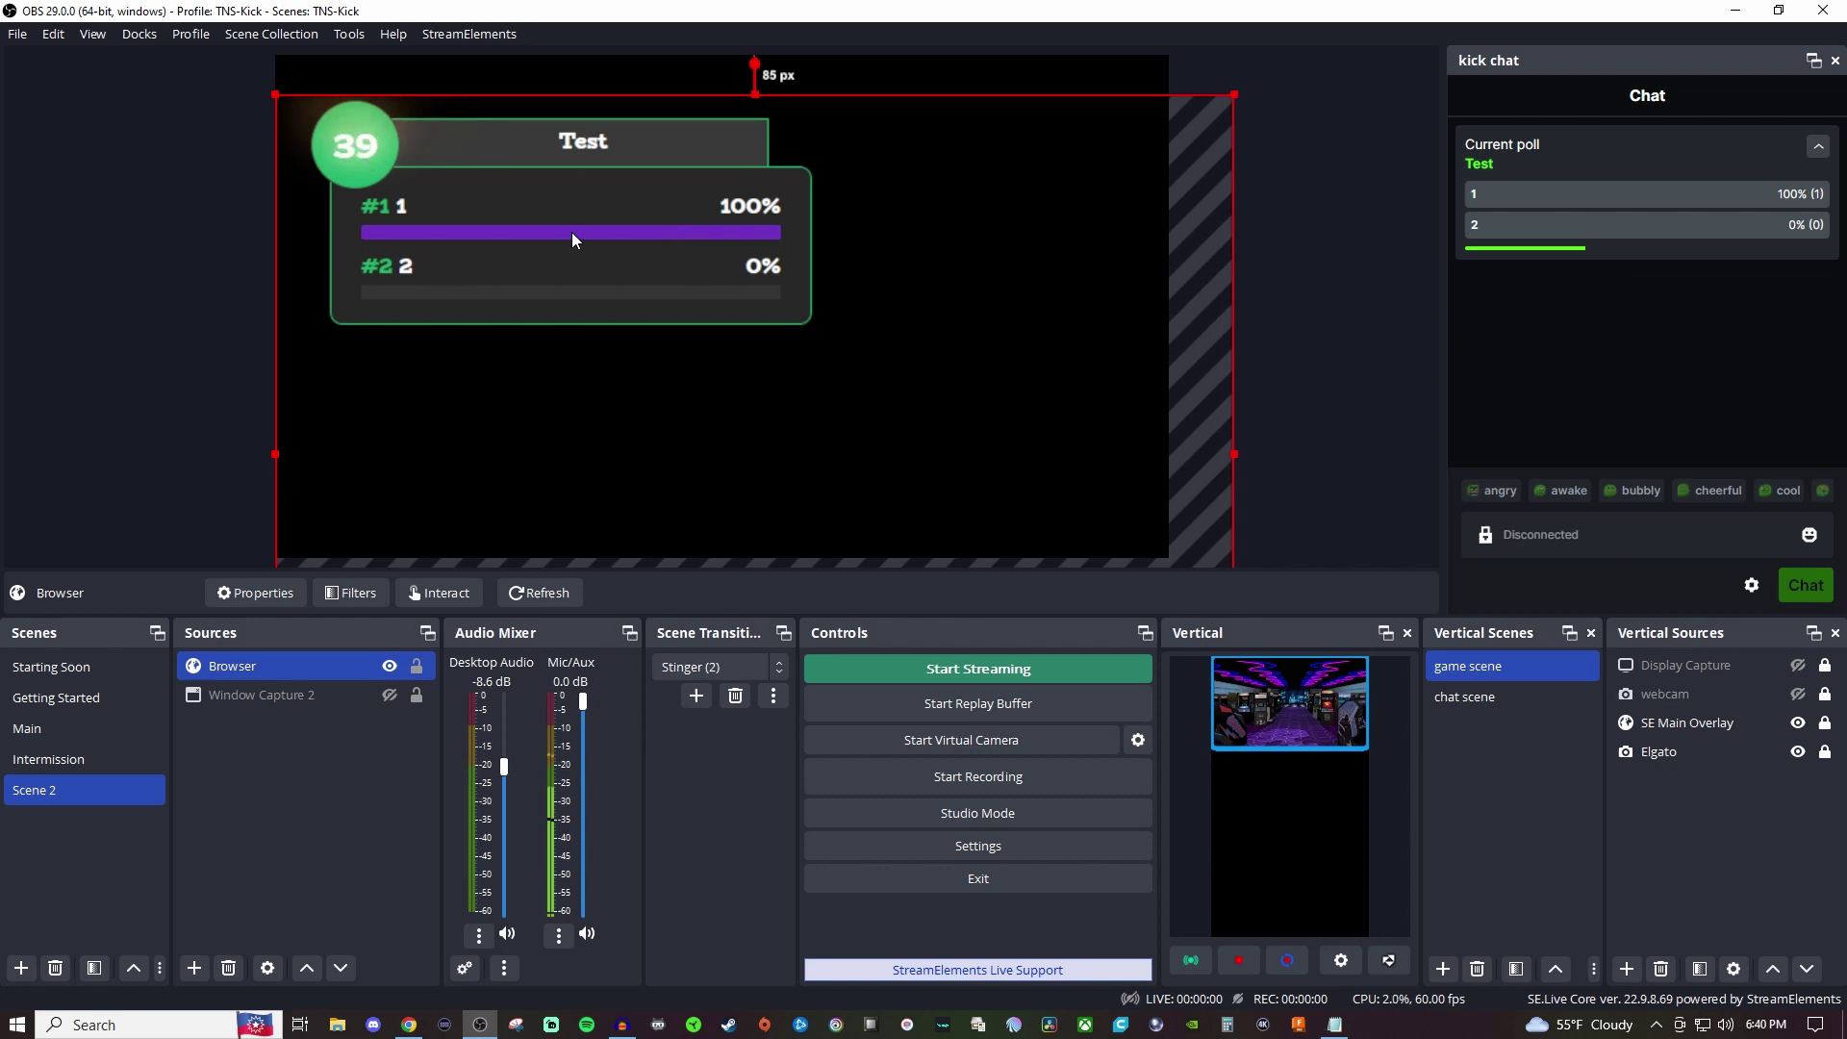
# Hide the Browser overlay, leaving Window Capture 2 hidden as well.
pyautogui.click(390, 666)
pyautogui.keyDown('ctrl'); pyautogui.click(387, 706); pyautogui.keyUp('ctrl')
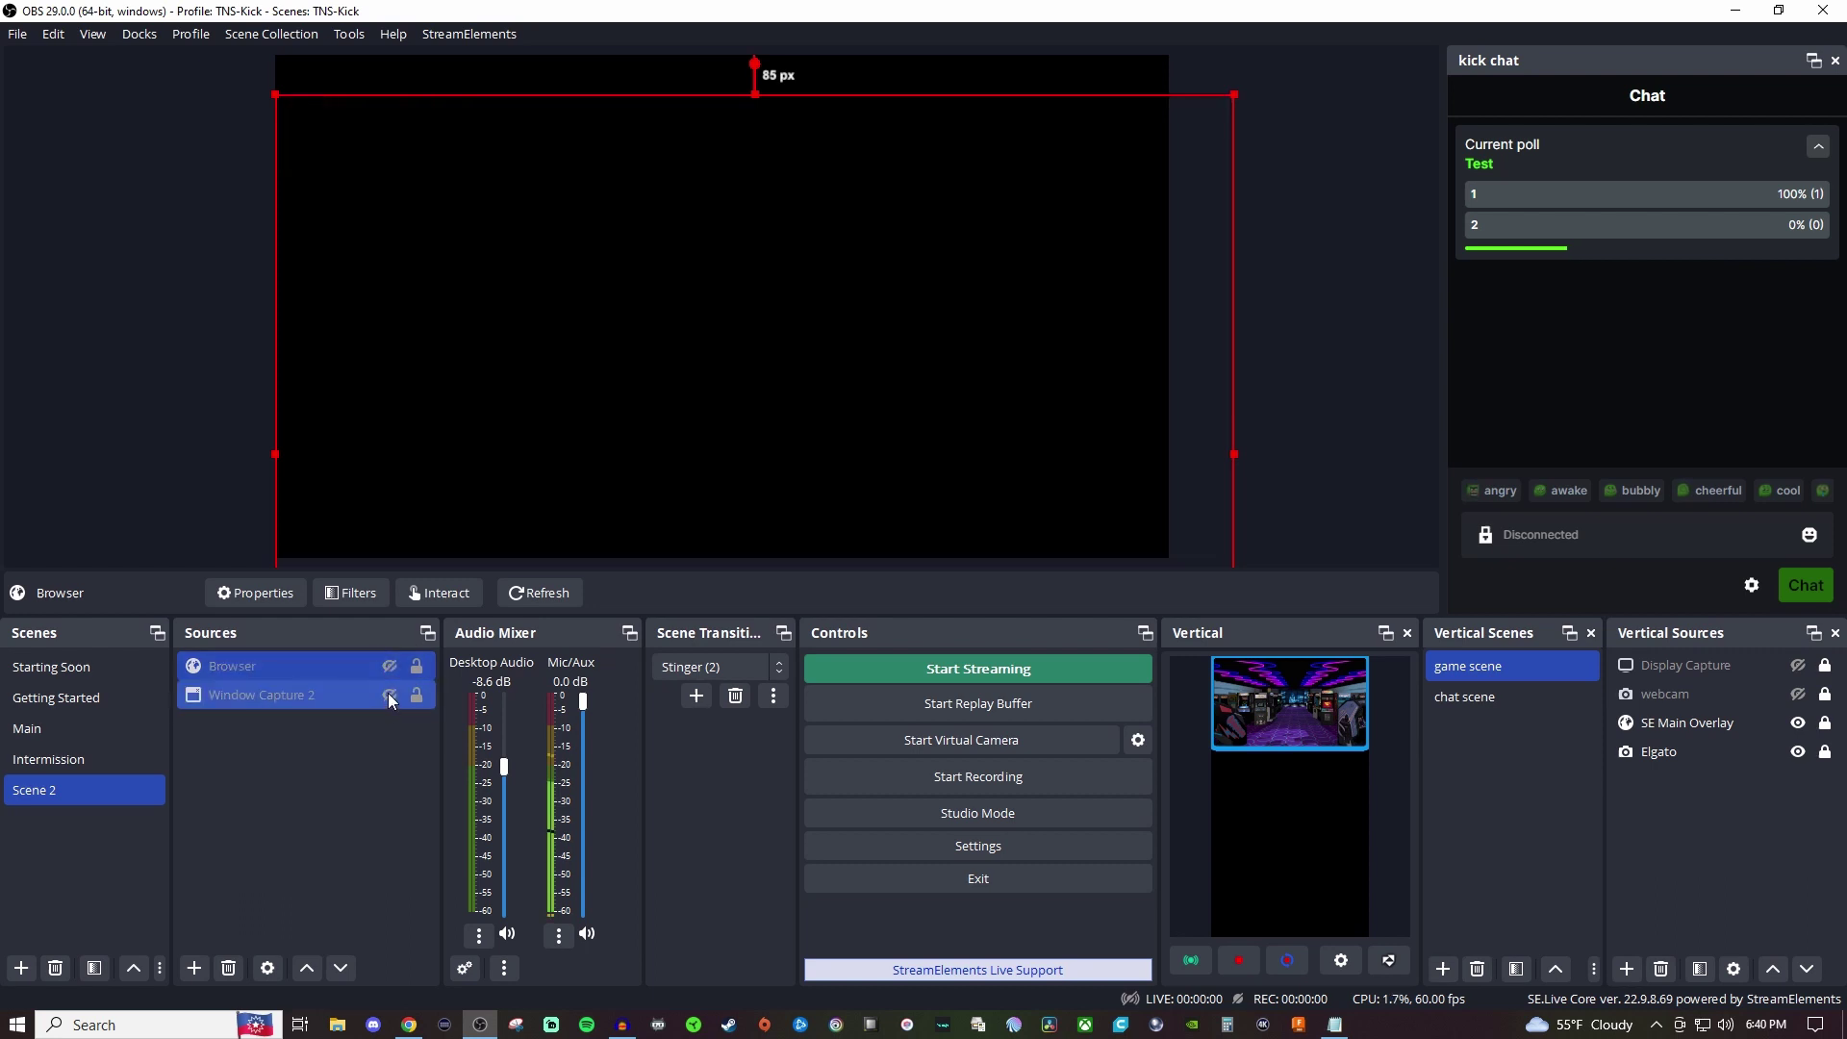
pyautogui.click(390, 695)
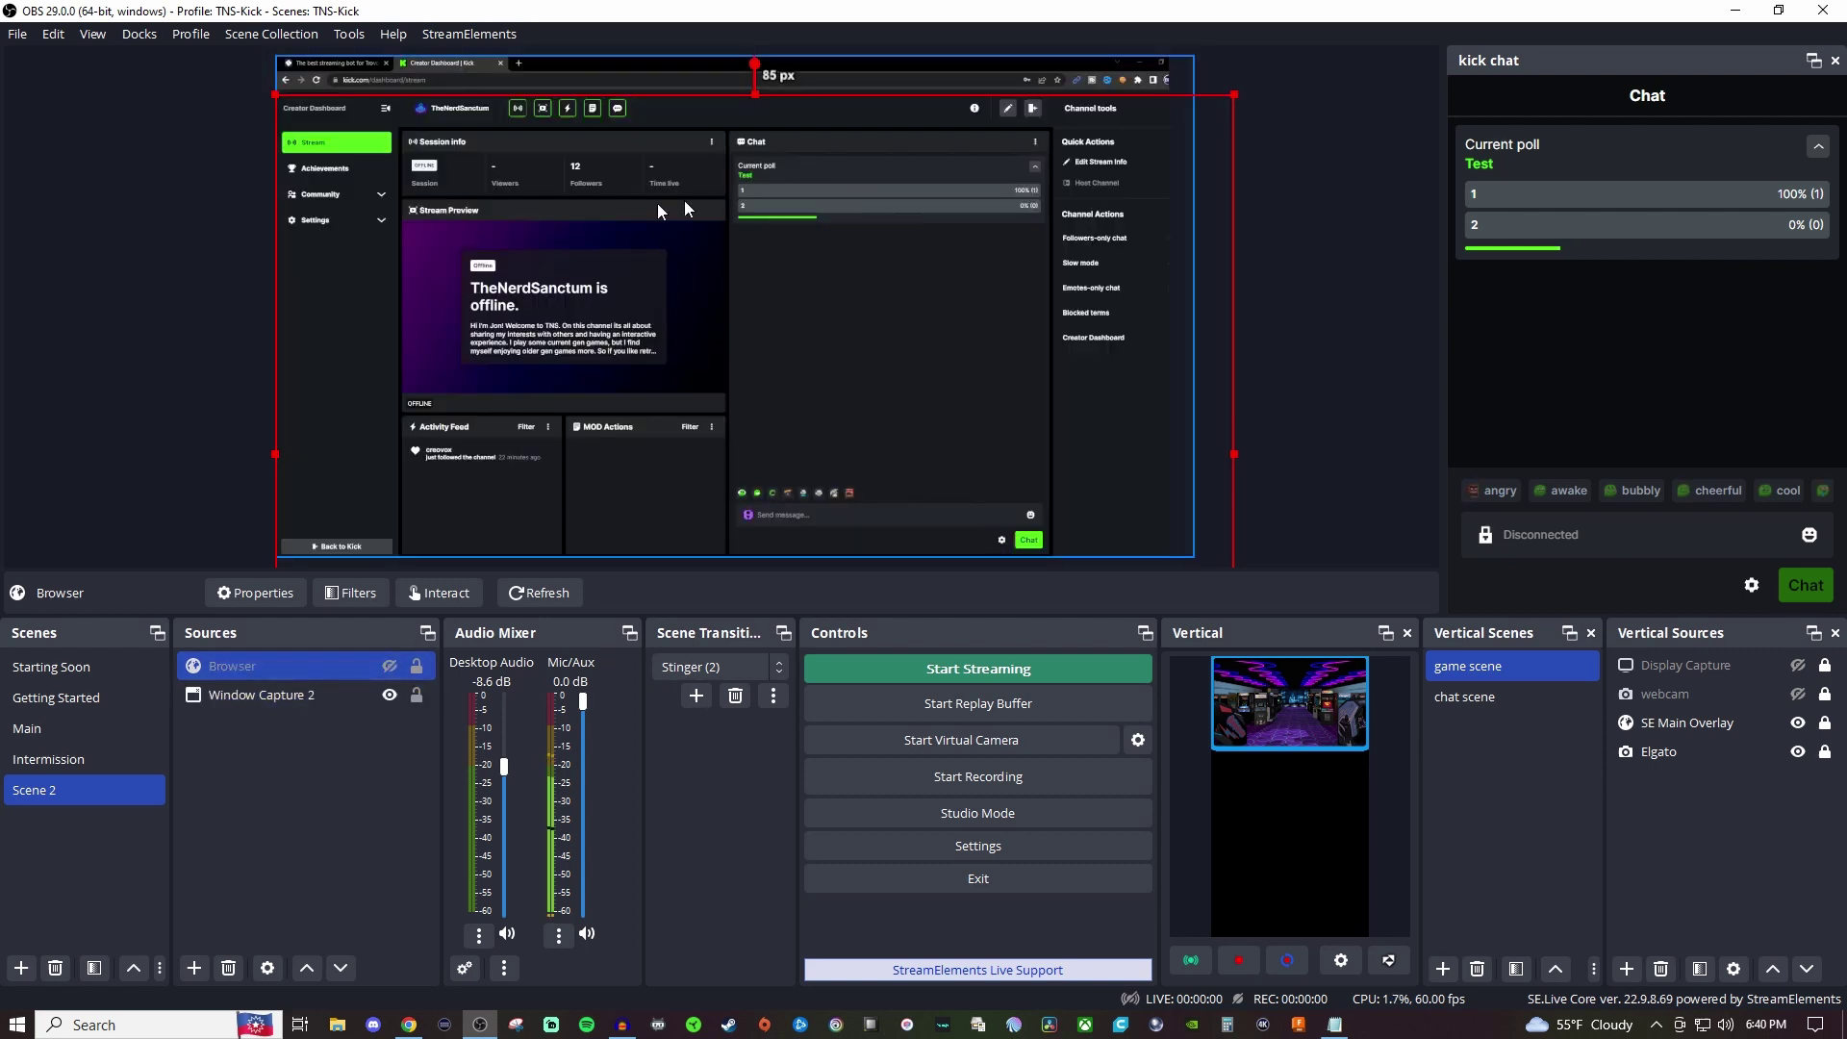
pyautogui.keyDown('ctrl'); pyautogui.click(397, 701); pyautogui.keyUp('ctrl')
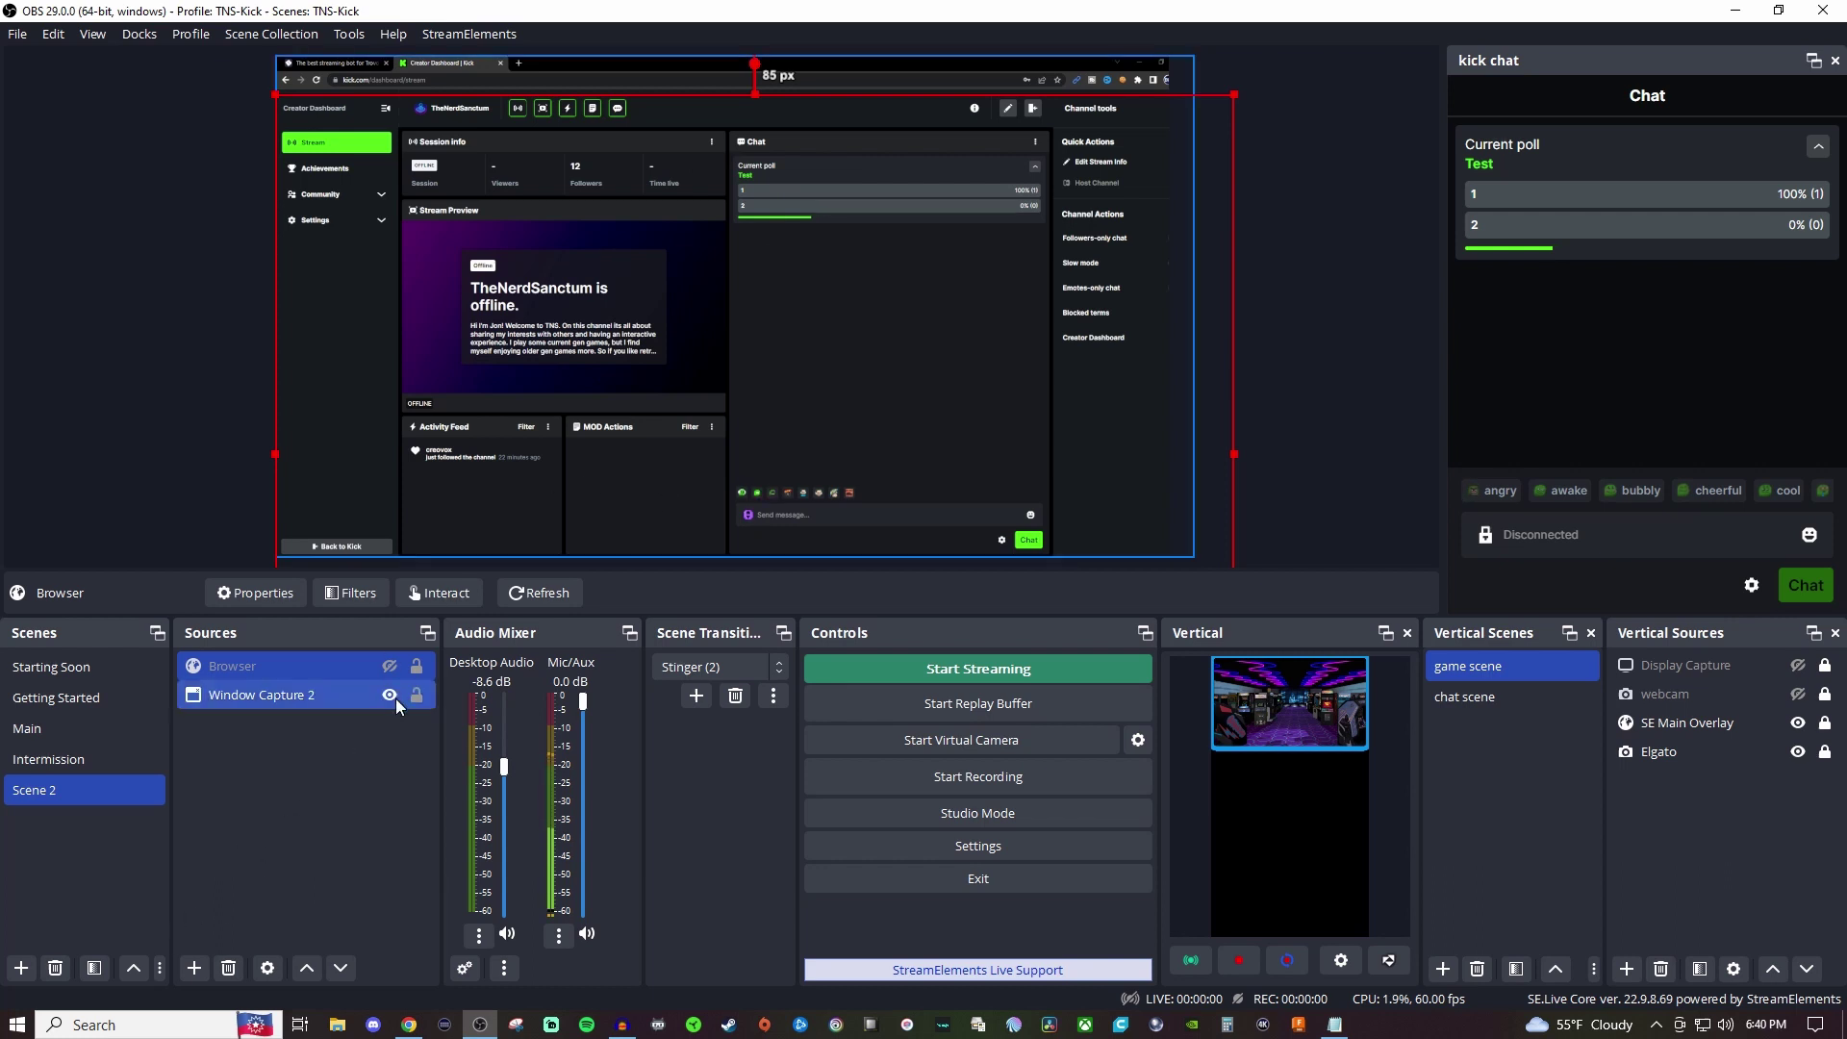
pyautogui.click(390, 694)
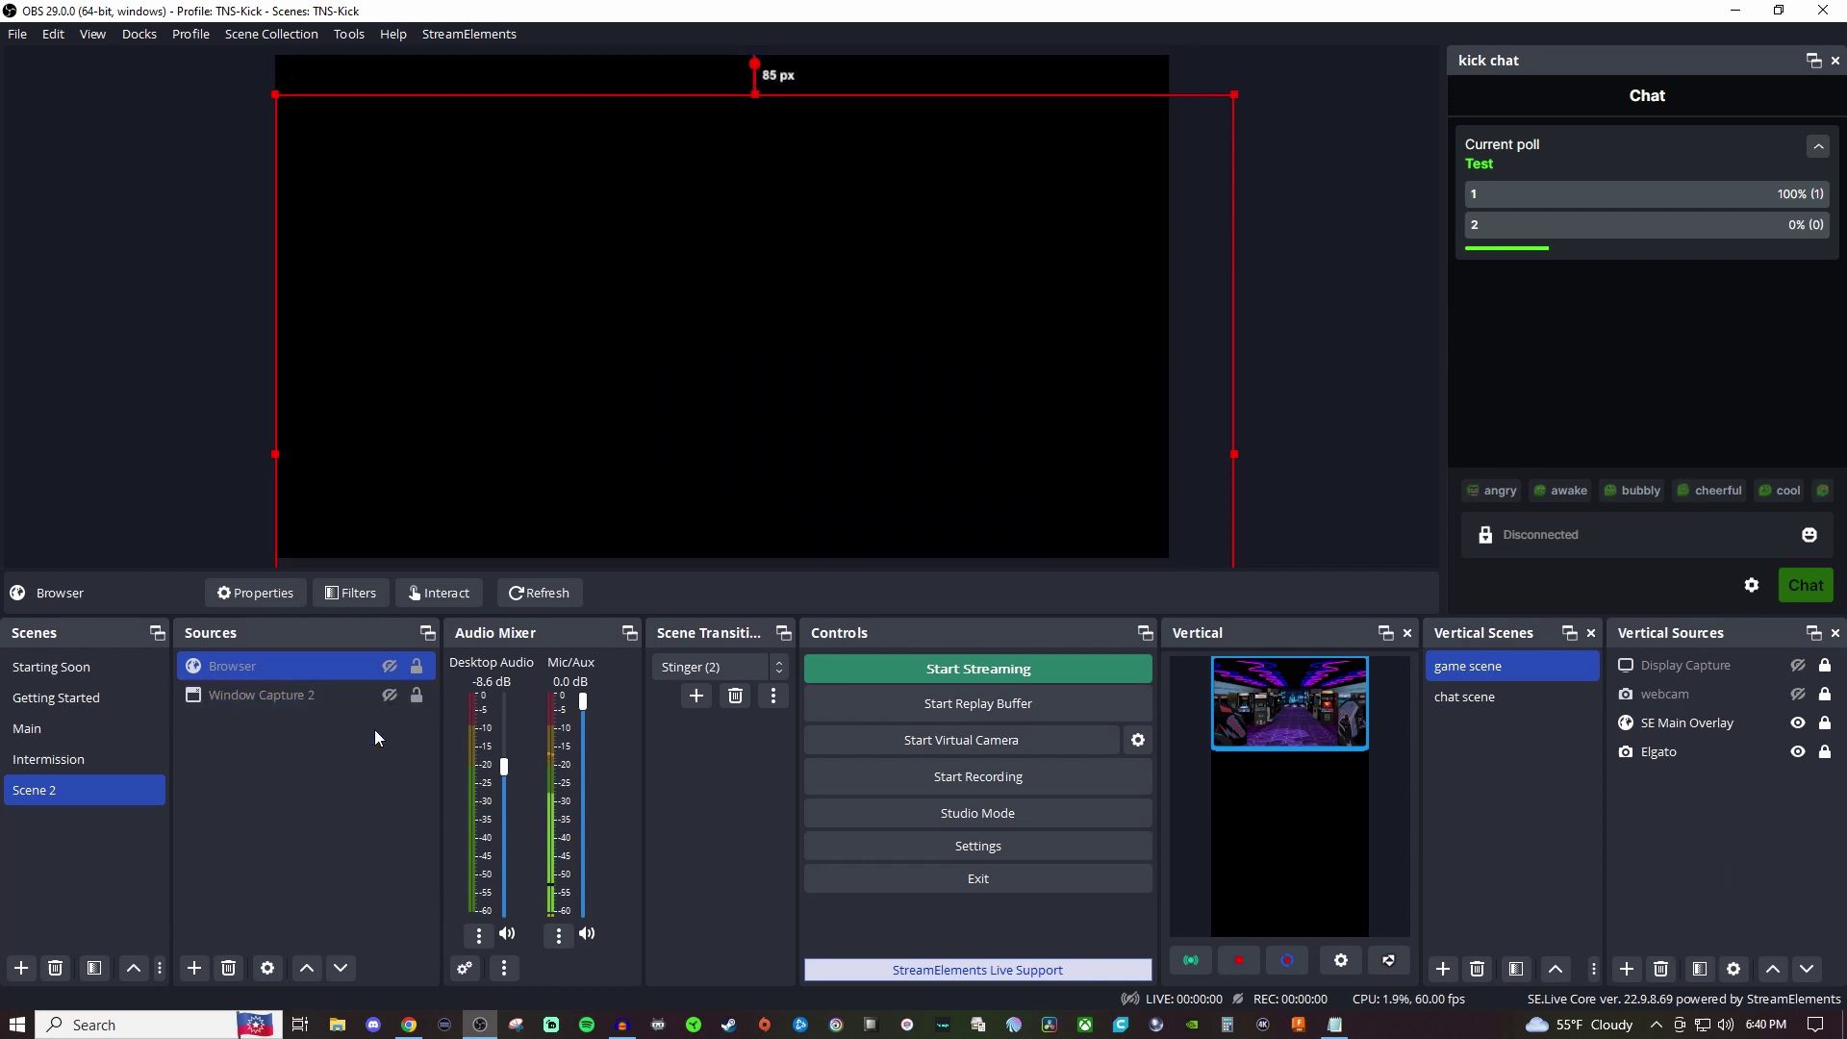
# Add a new Window Capture 3 source without changing its properties.
pyautogui.click(196, 969)
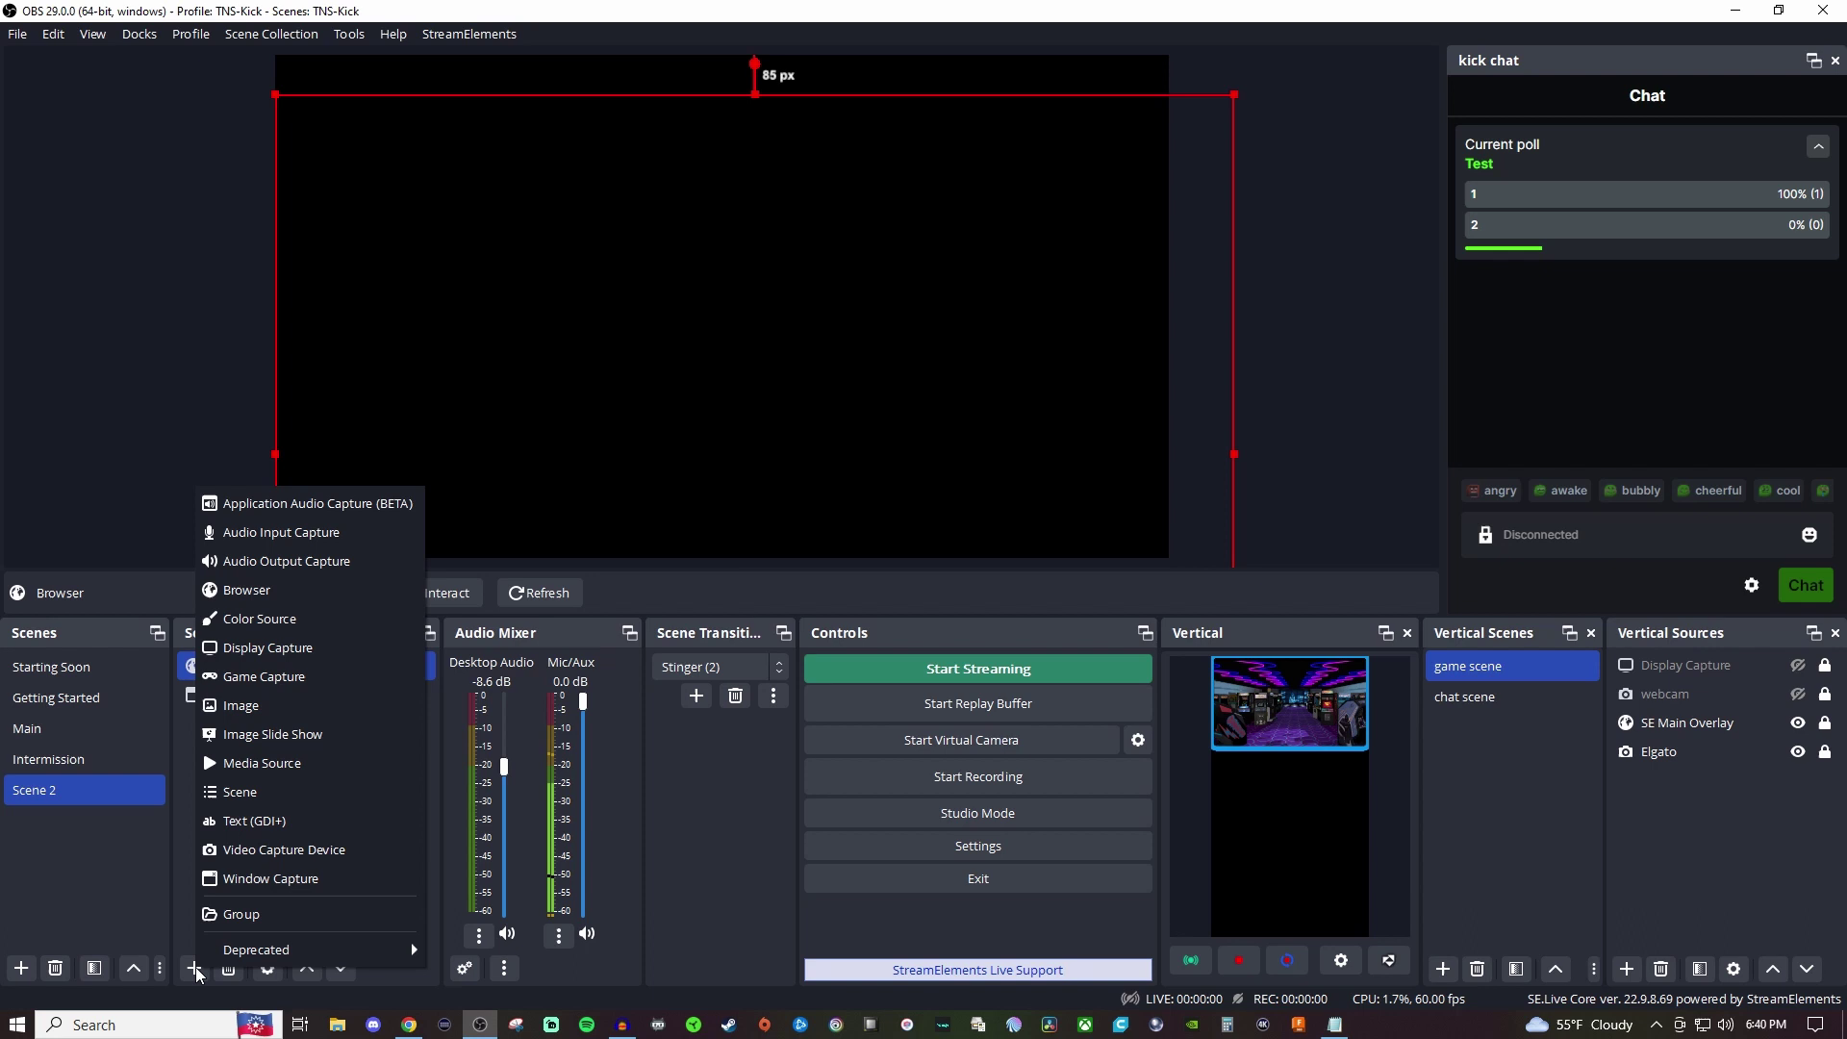
pyautogui.click(245, 882)
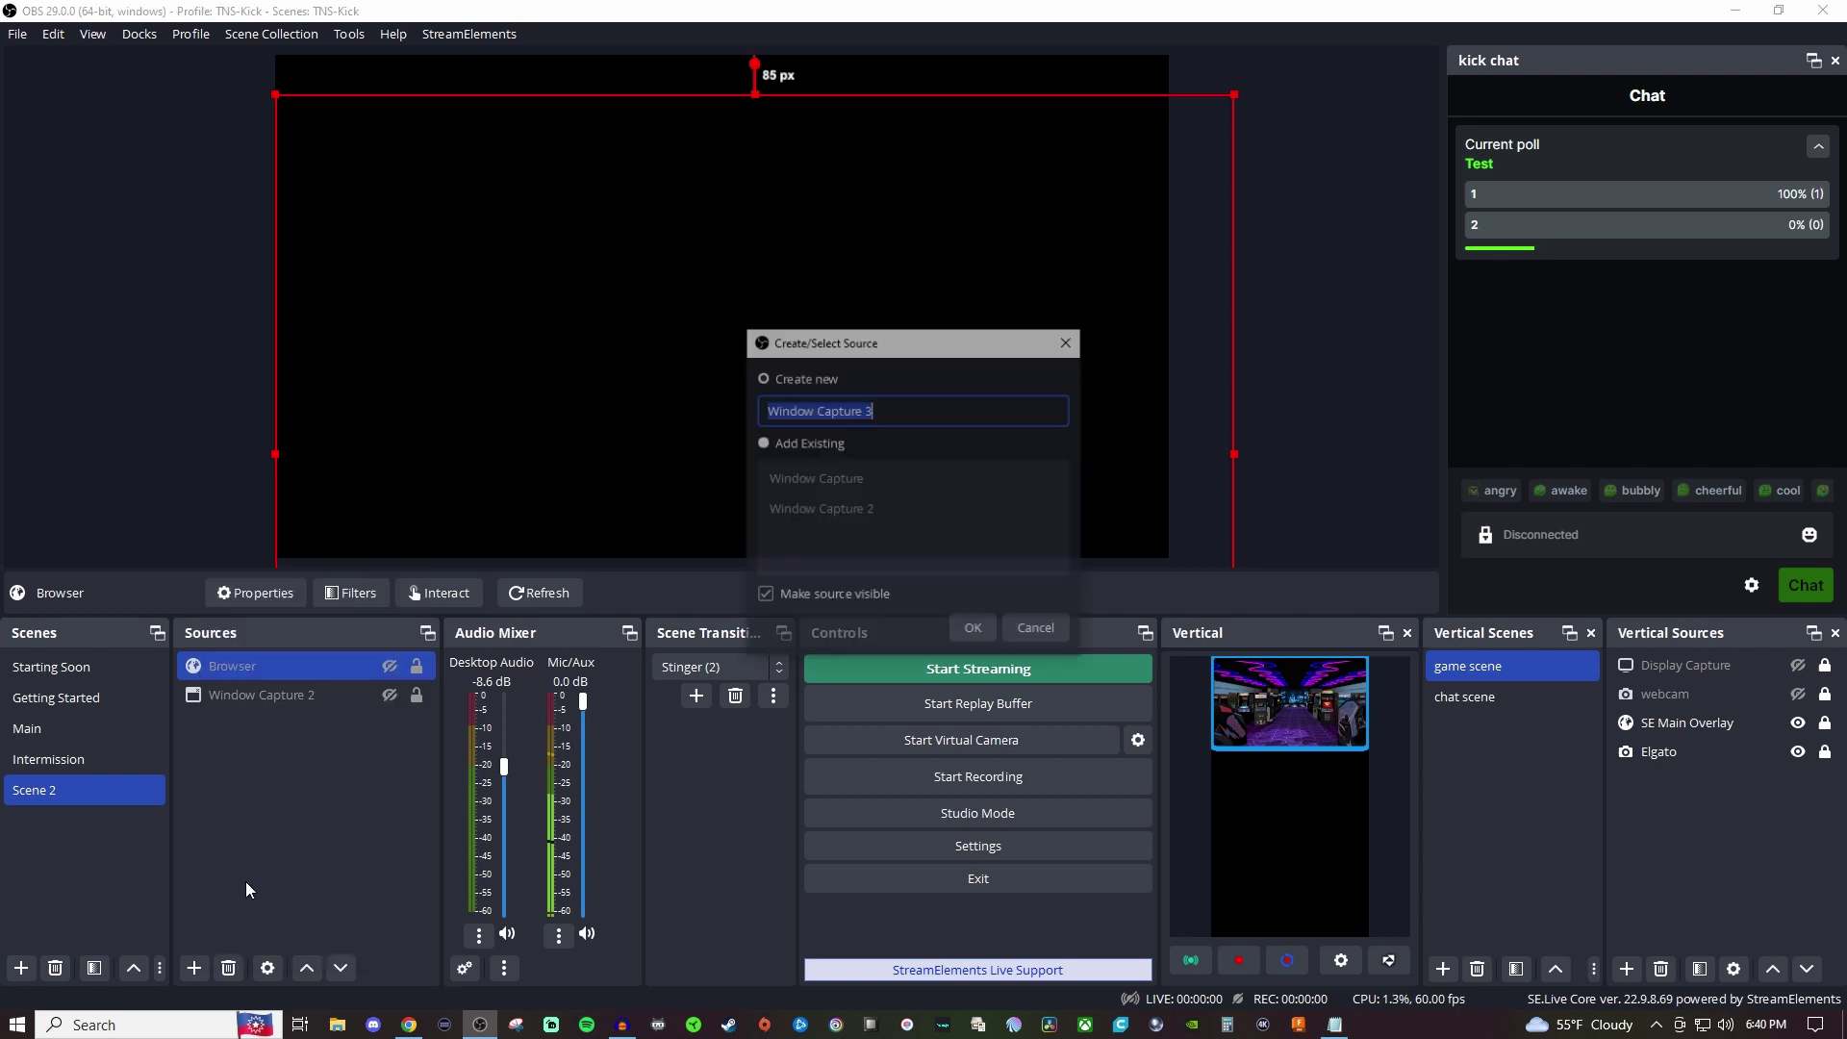
pyautogui.click(978, 631)
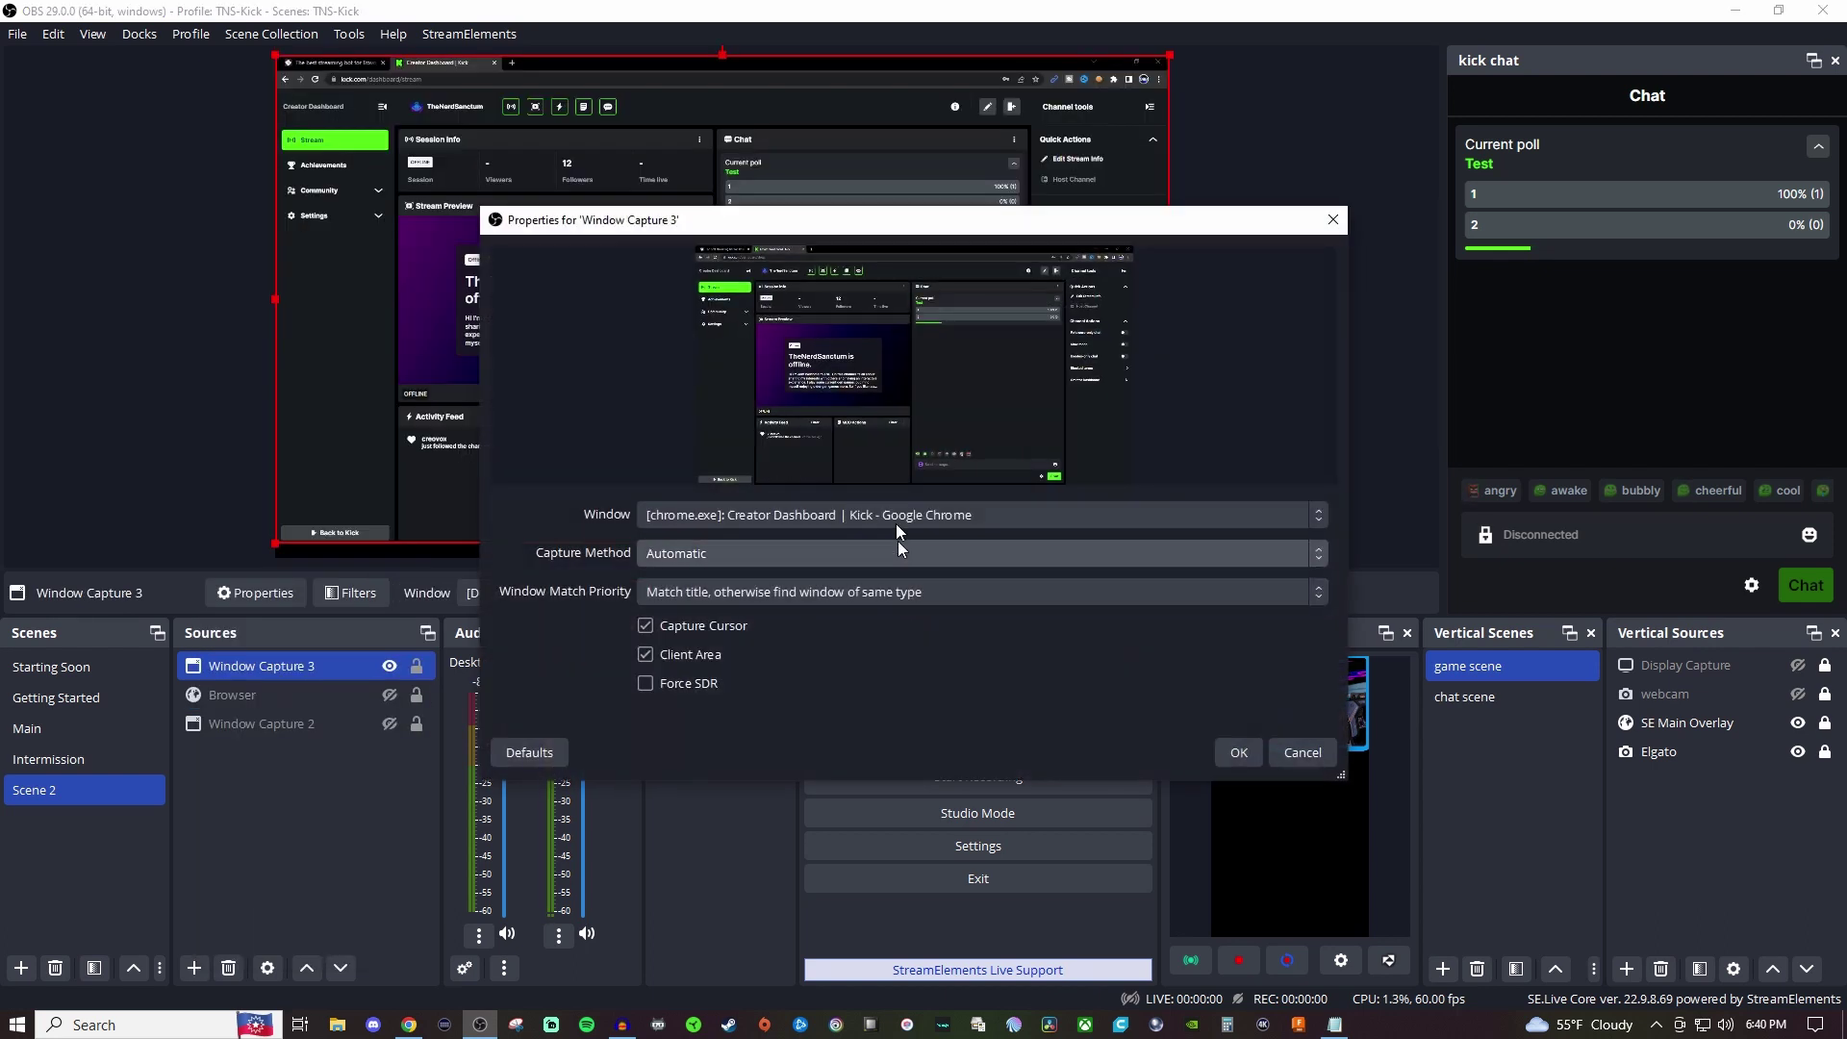
pyautogui.click(1305, 752)
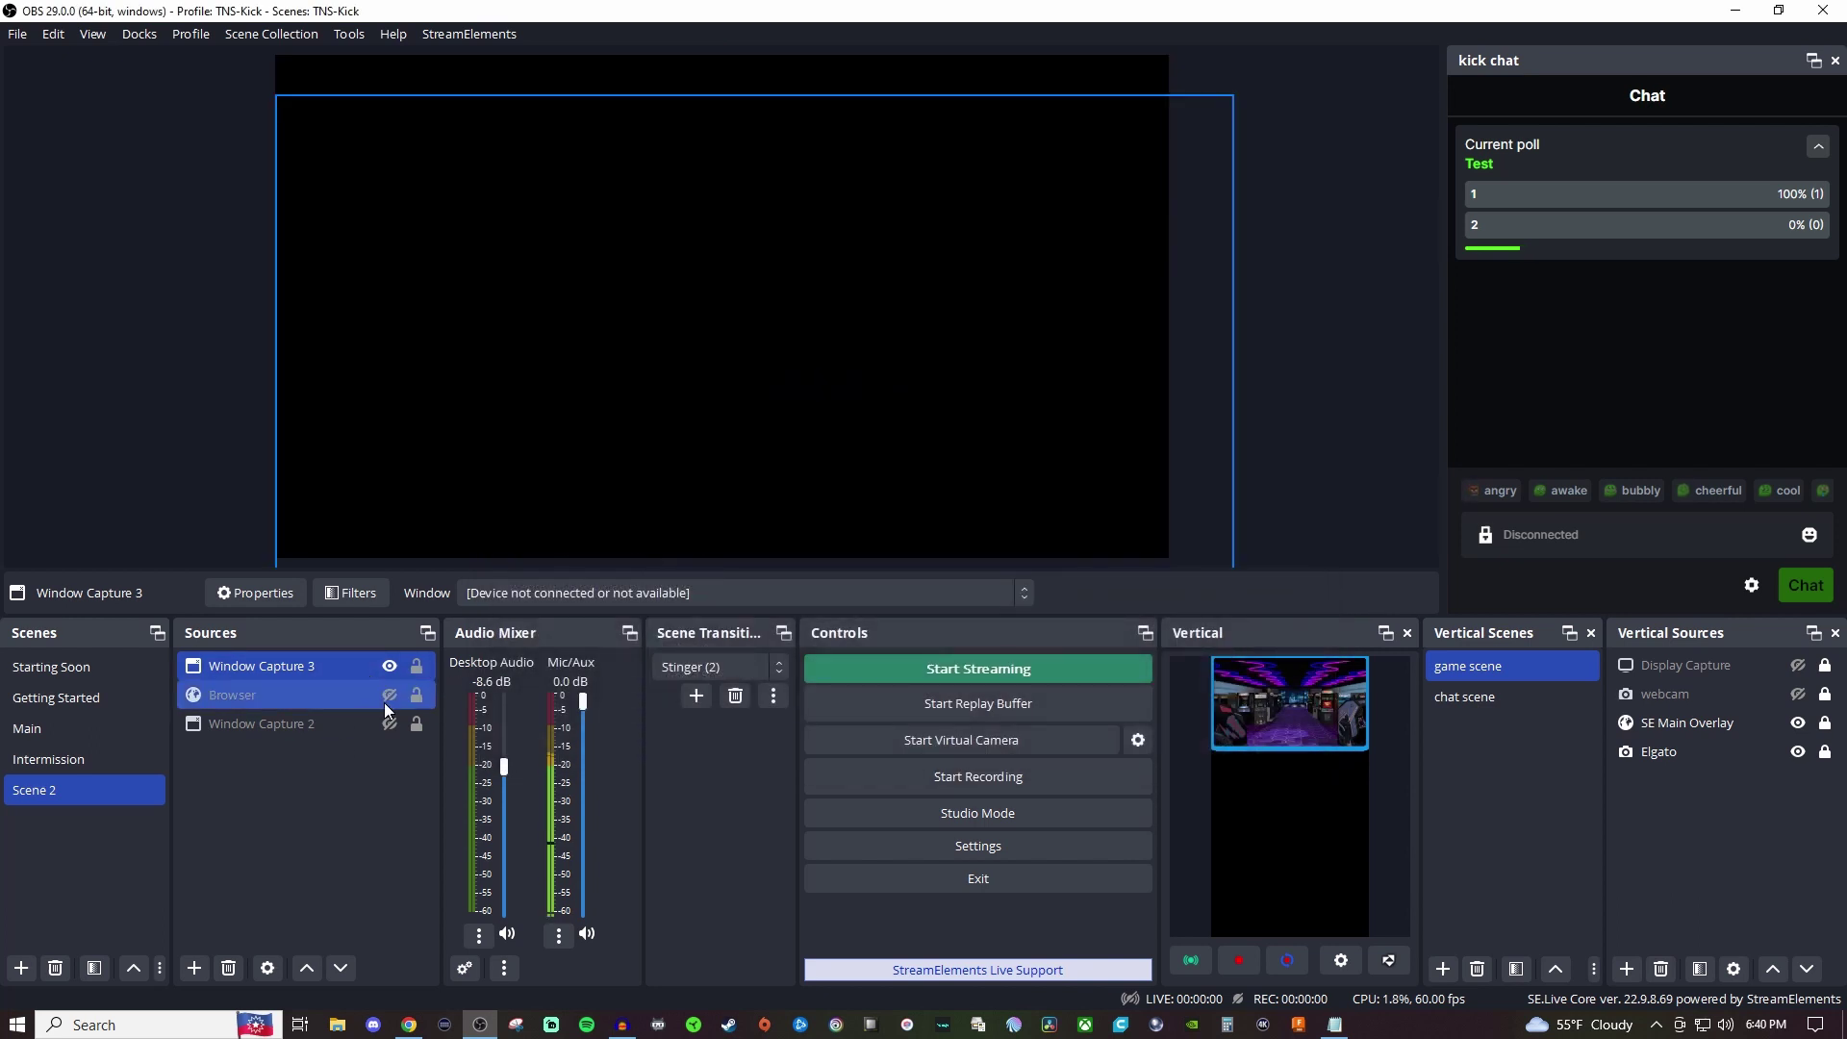
# Show the Browser overlay again and shrink it into the scene's top-left corner.
pyautogui.click(390, 693)
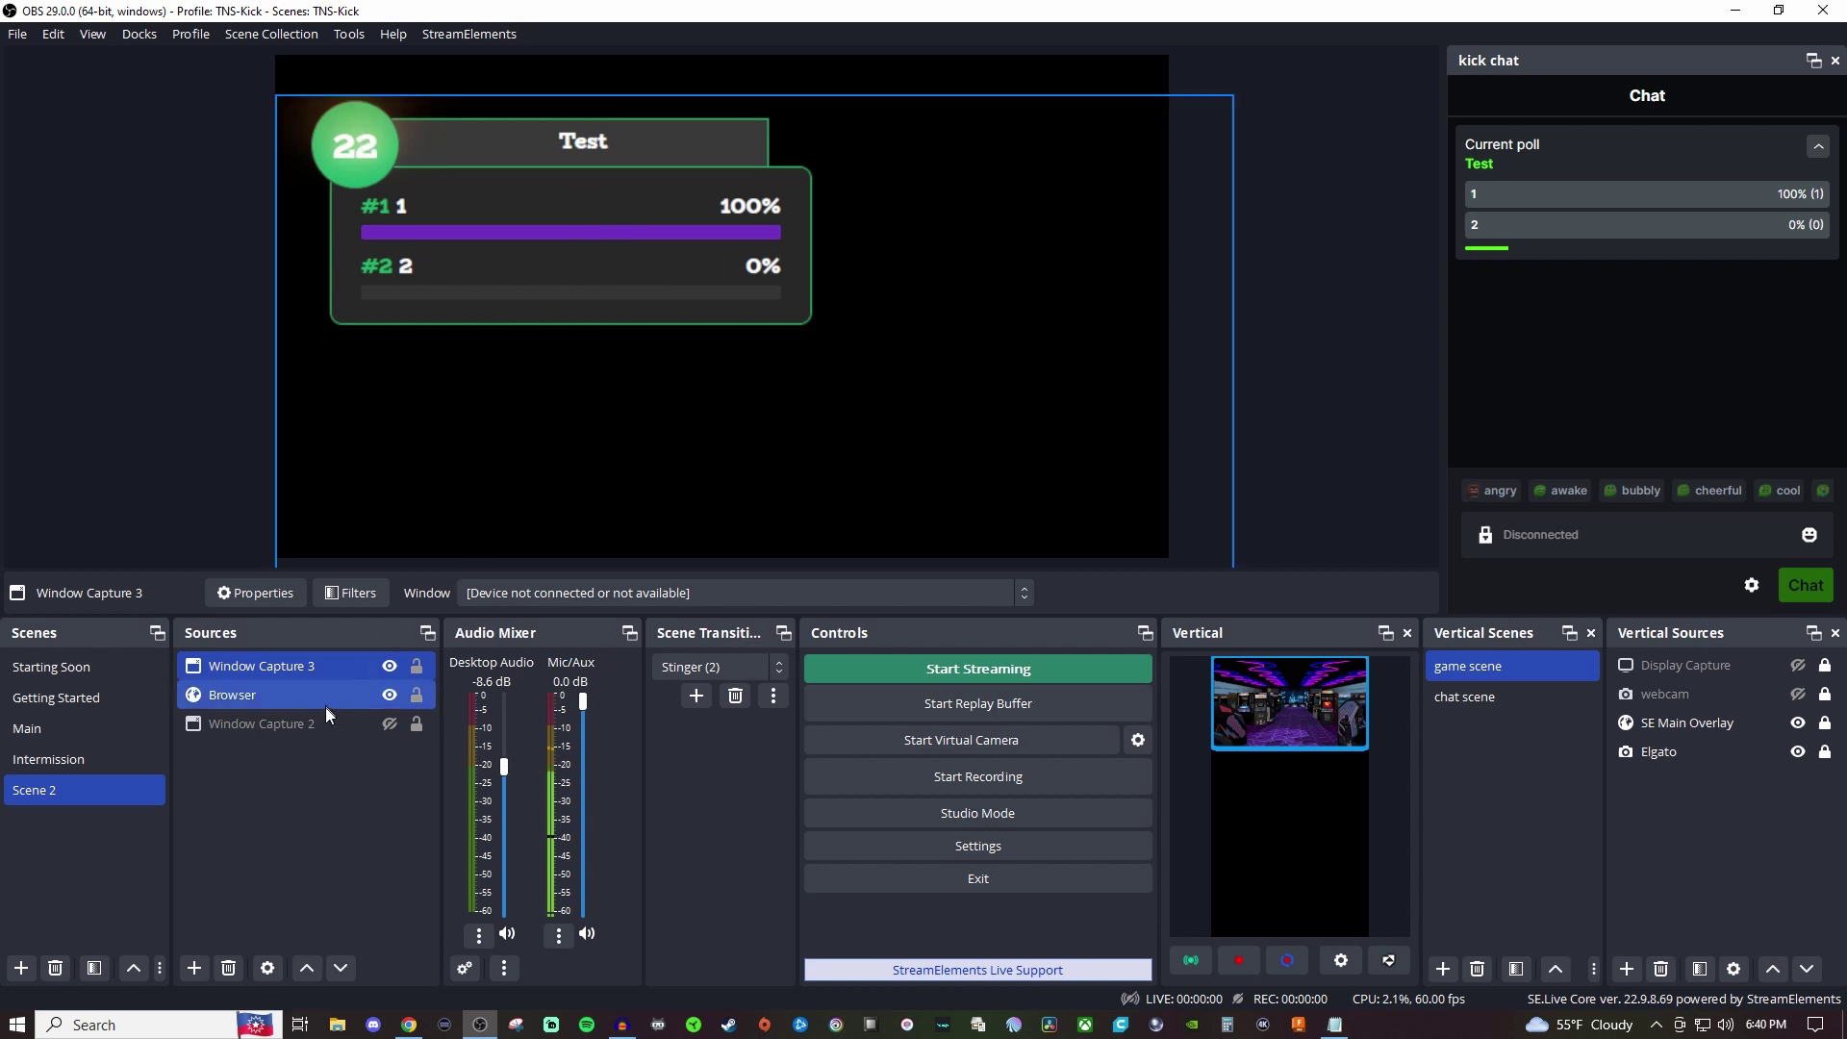
pyautogui.click(388, 664)
pyautogui.click(388, 663)
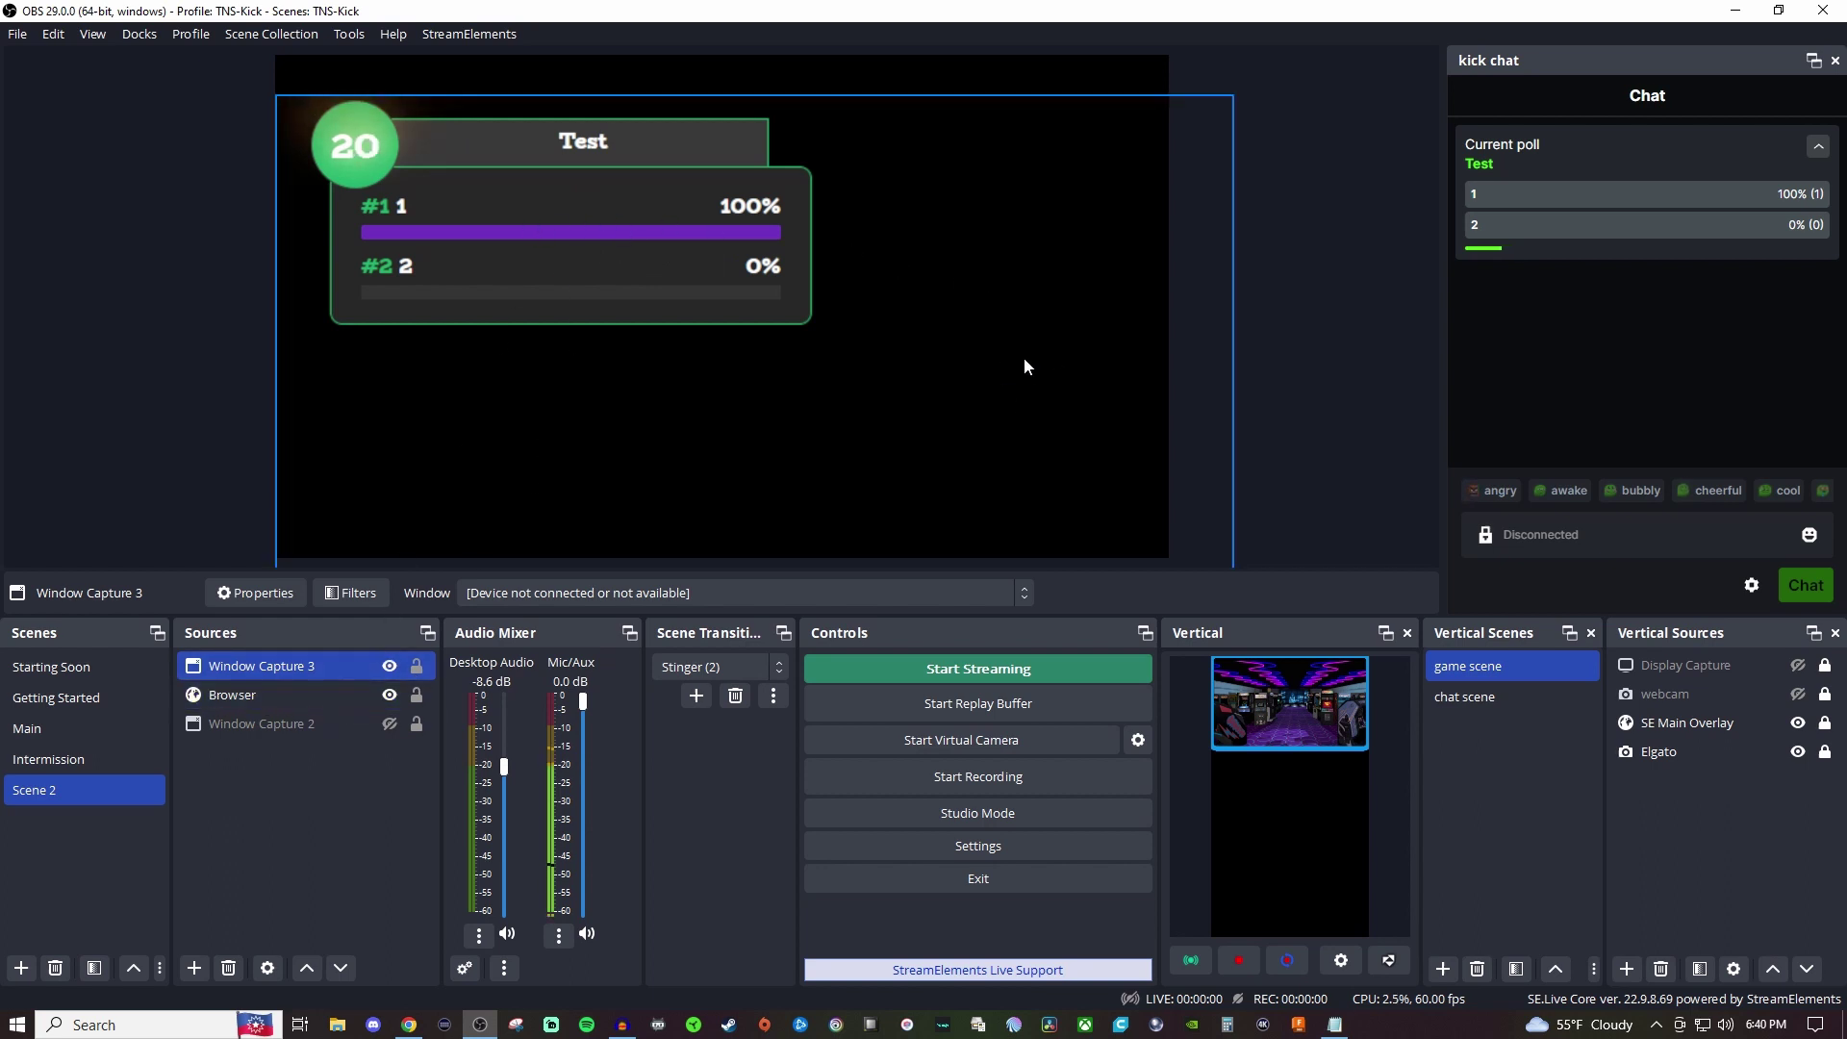
pyautogui.moveTo(610, 272)
pyautogui.mouseDown()
pyautogui.moveTo(564, 256)
pyautogui.moveTo(620, 272)
pyautogui.mouseUp()
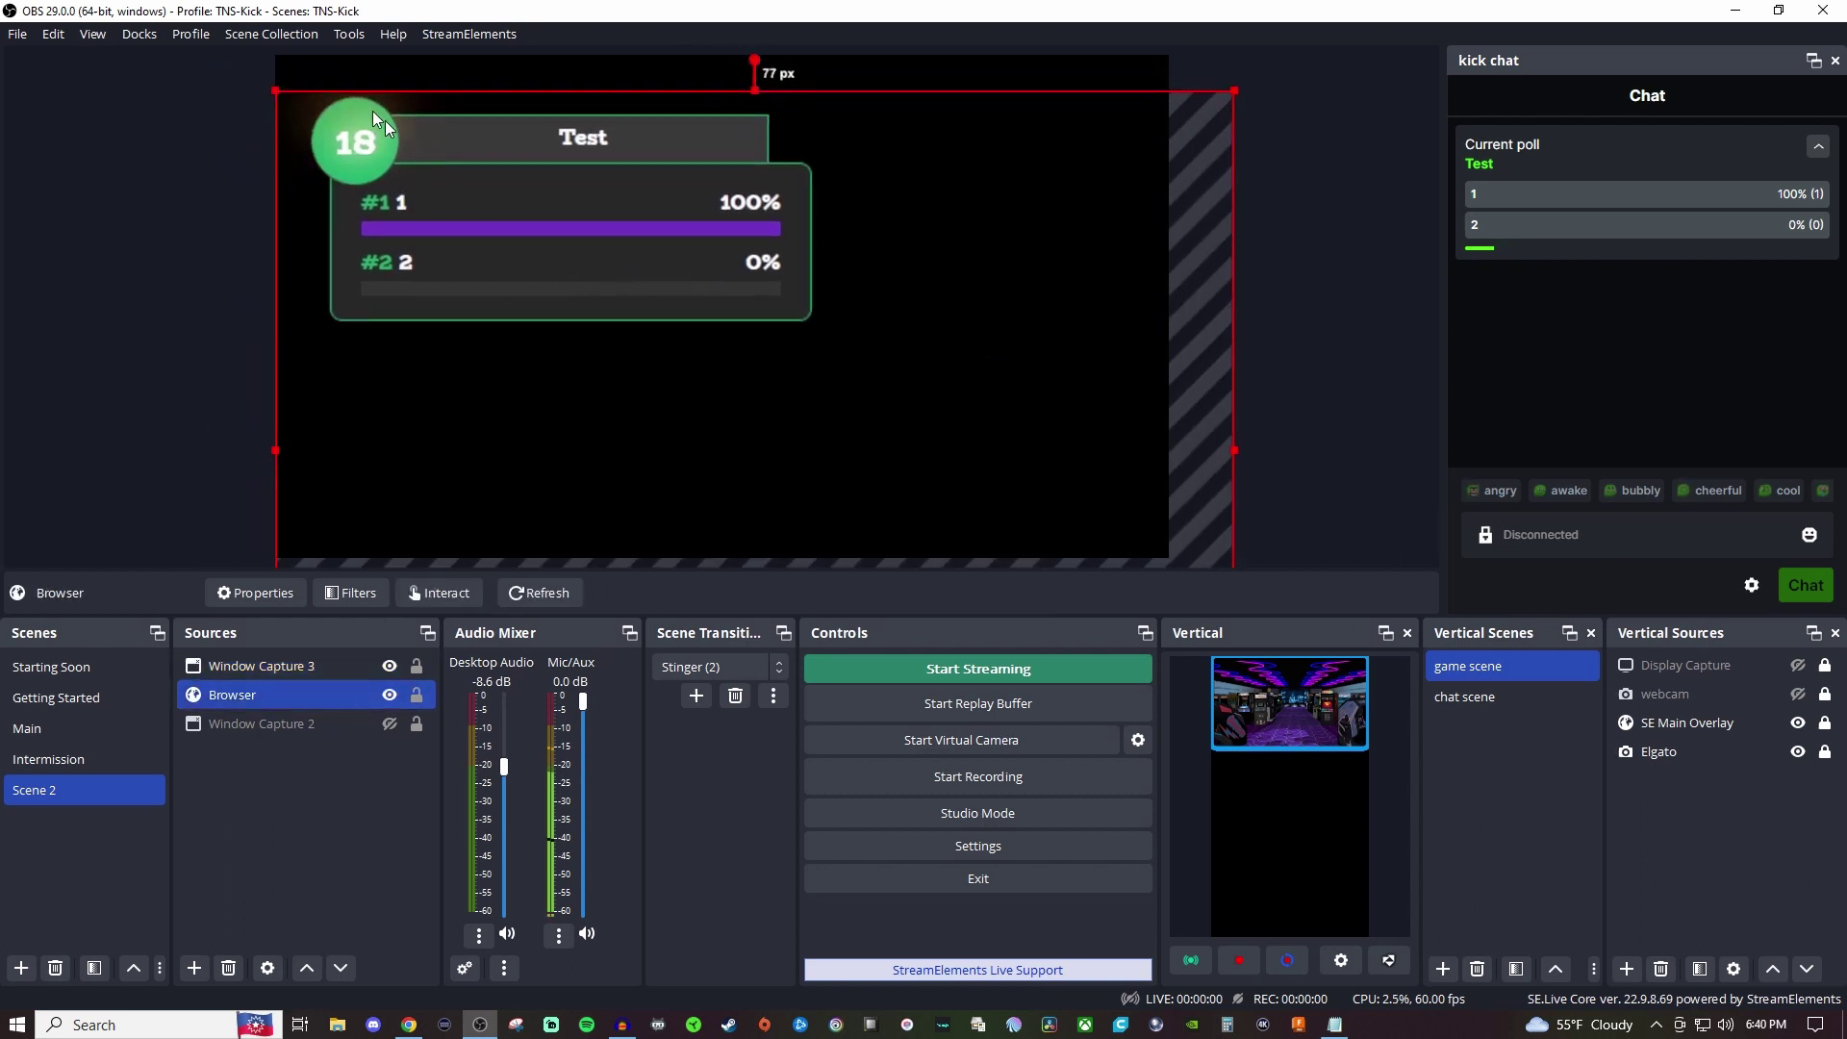
pyautogui.moveTo(267, 95); pyautogui.dragTo(597, 336)
pyautogui.moveTo(691, 374); pyautogui.dragTo(440, 170)
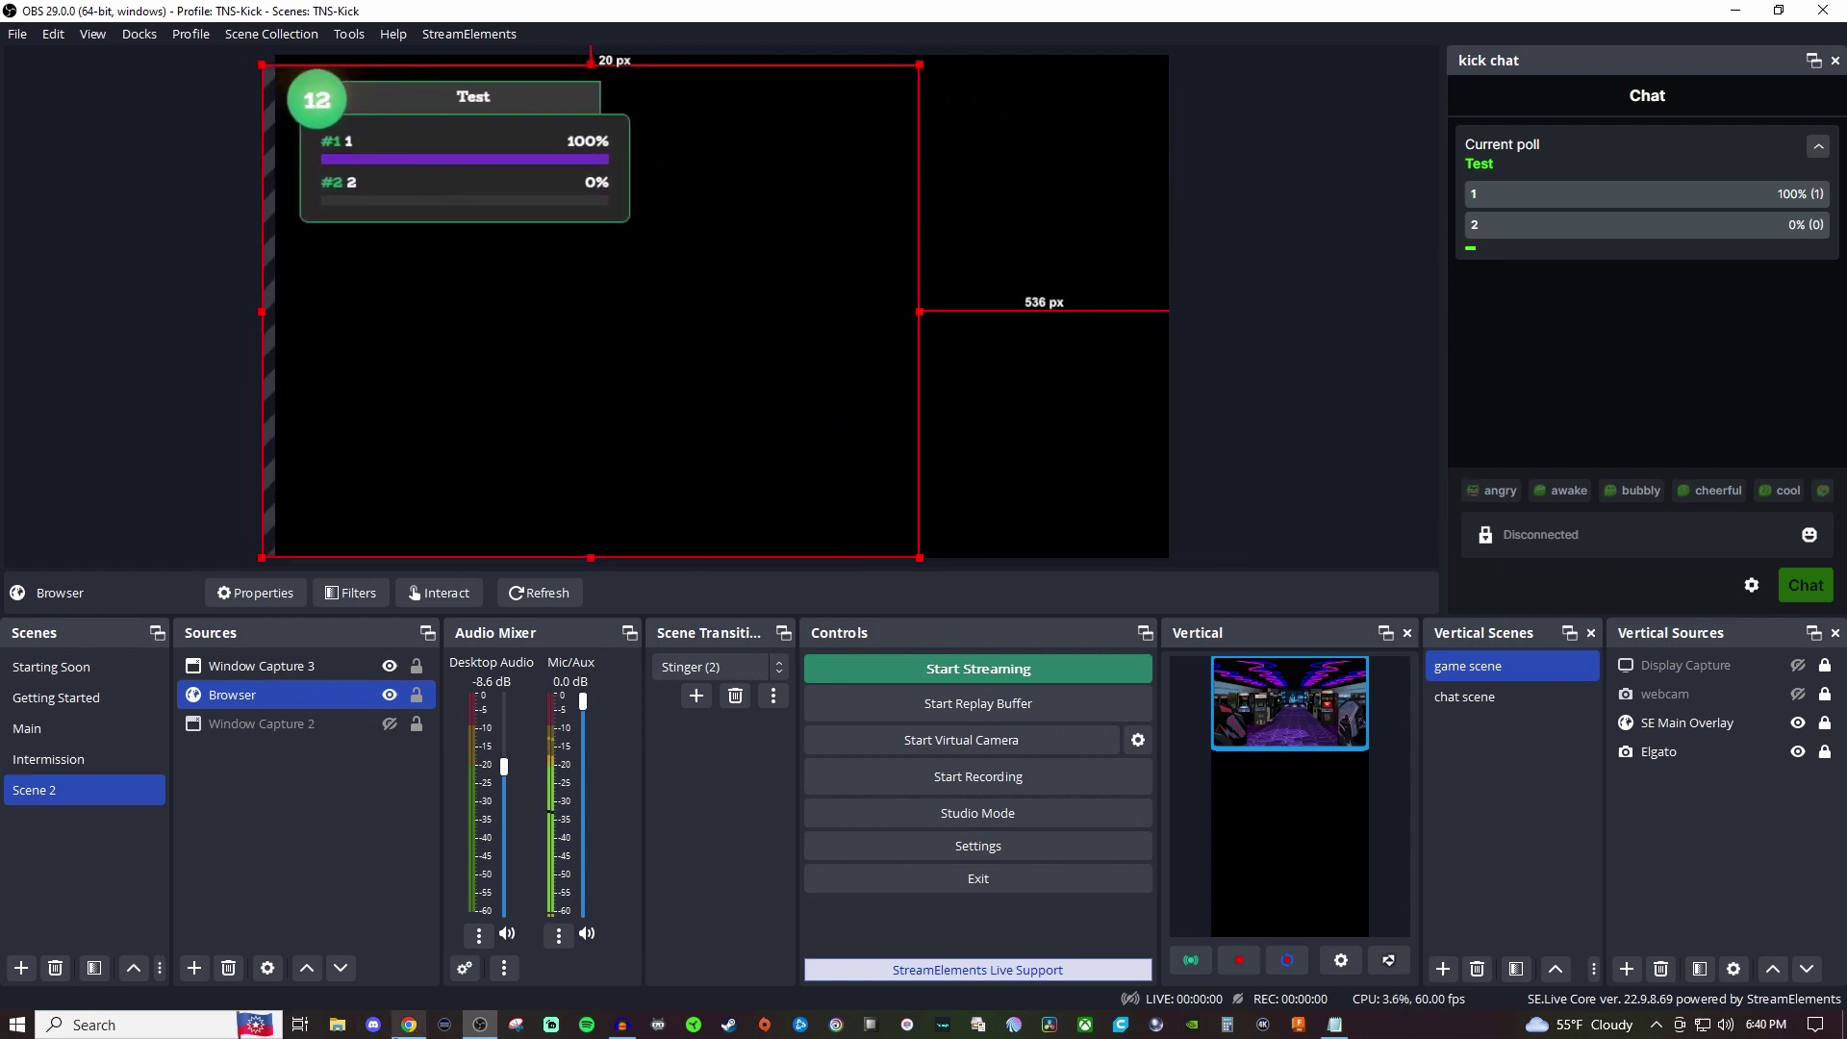
# Delete the ended Test poll by sending /polldelete in Kick chat.
pyautogui.click(408, 1024)
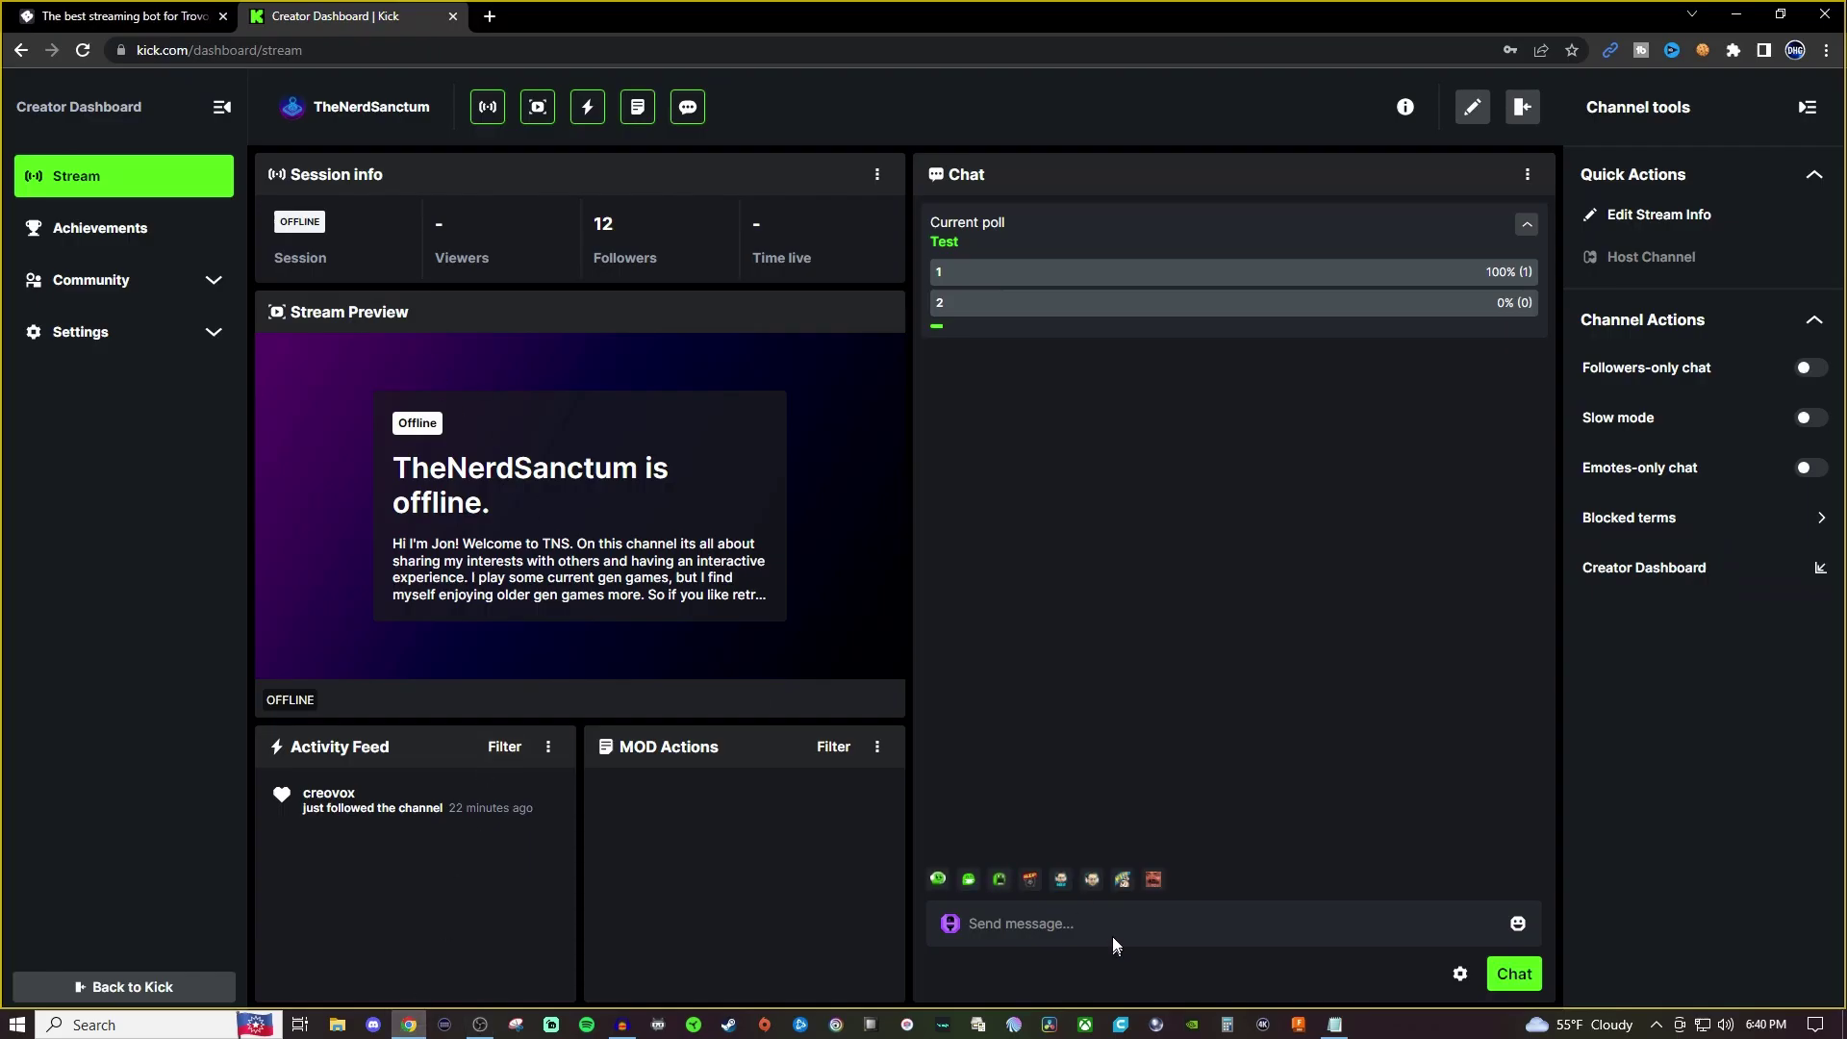
pyautogui.write('/')
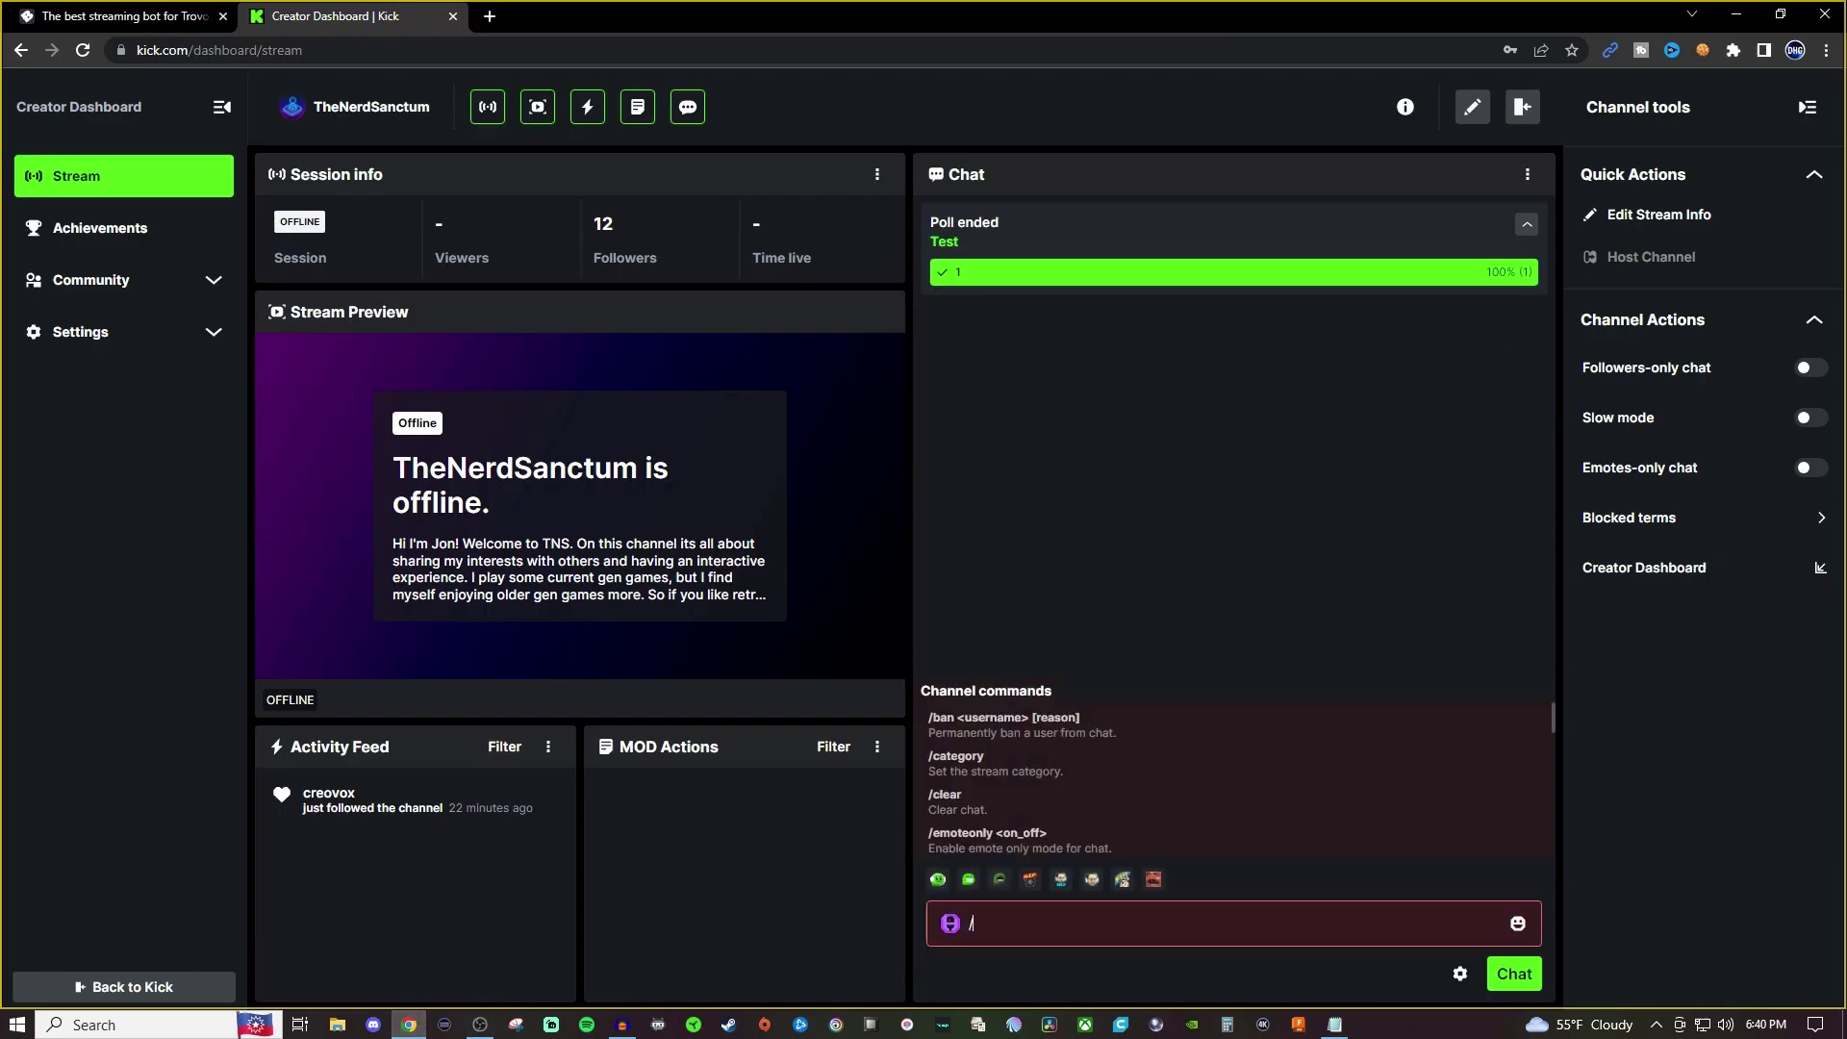
pyautogui.write('polldelete')
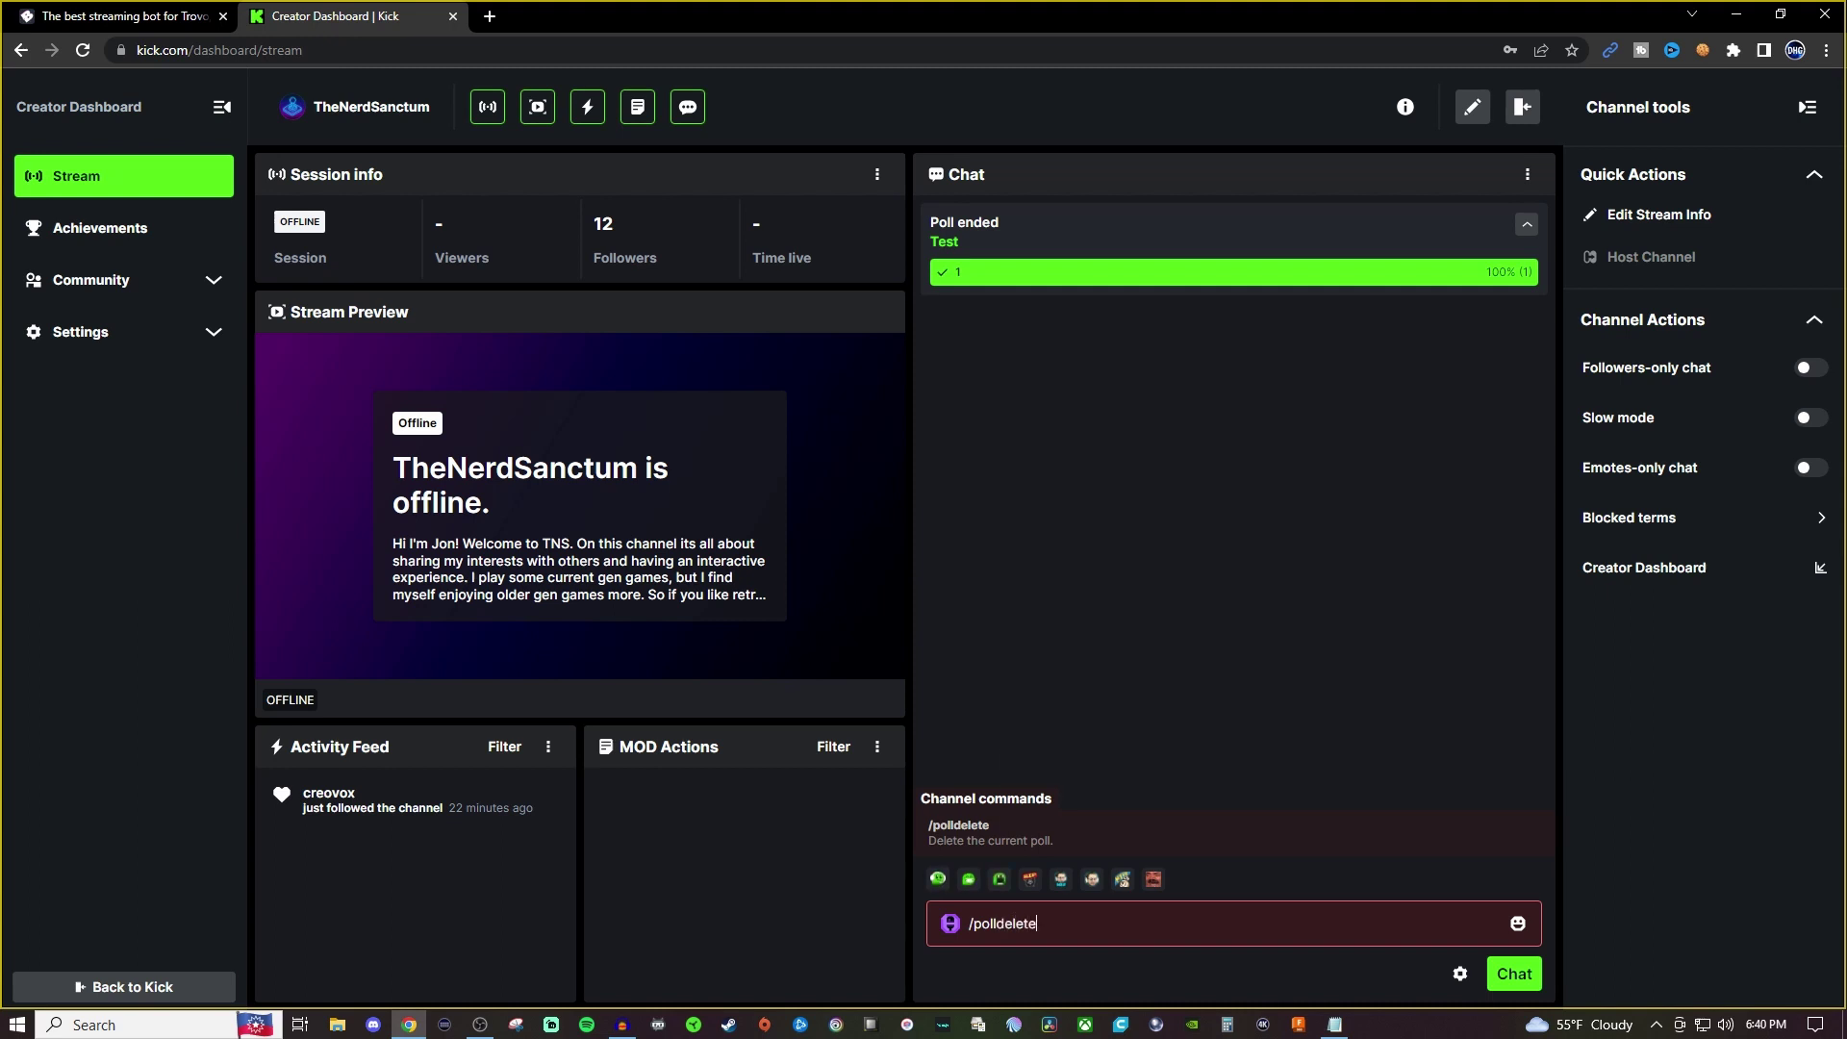
pyautogui.press('Return')
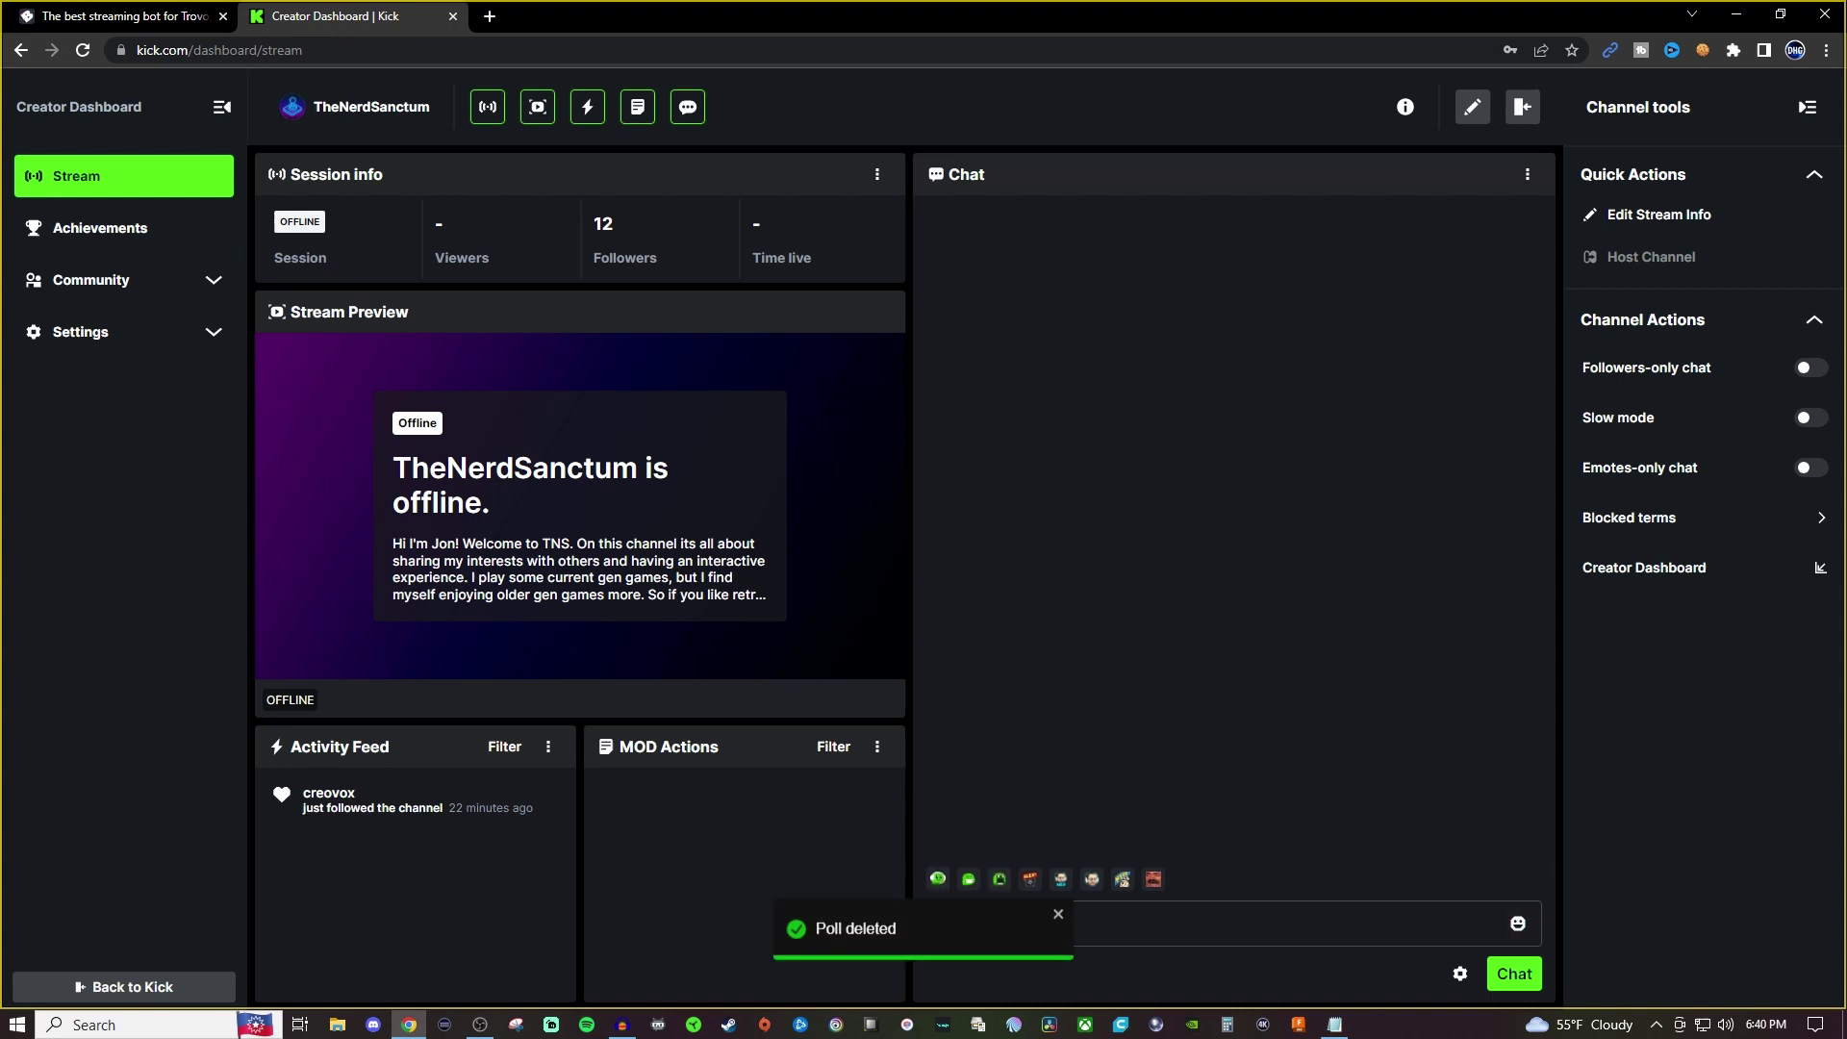